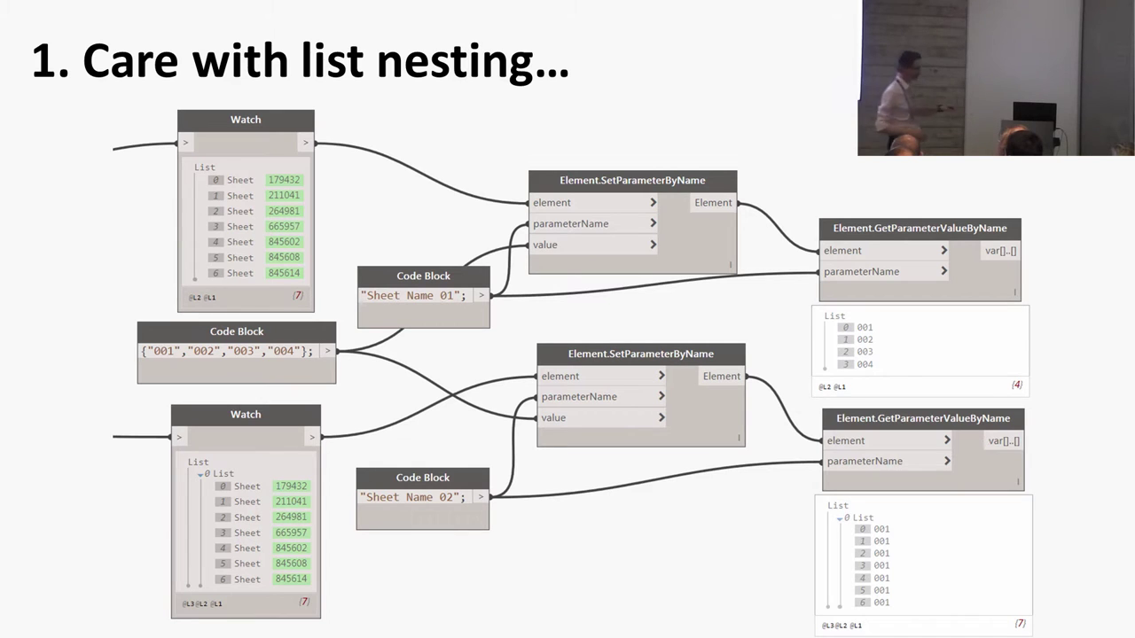
{"action": "key", "text": "Right"}
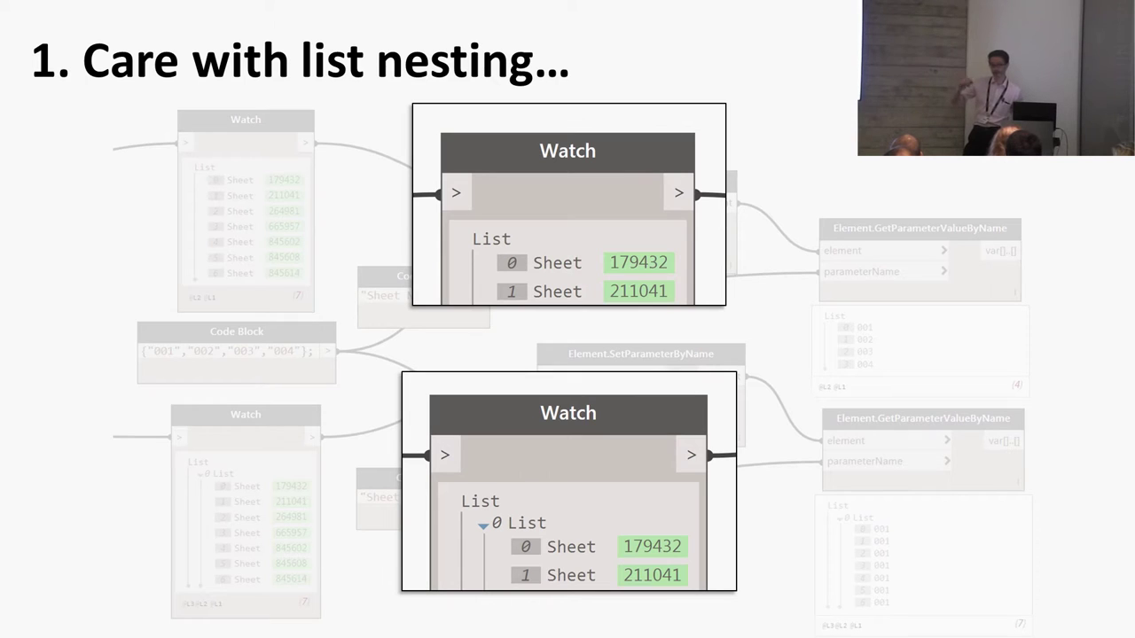
{"action": "key", "text": "Right"}
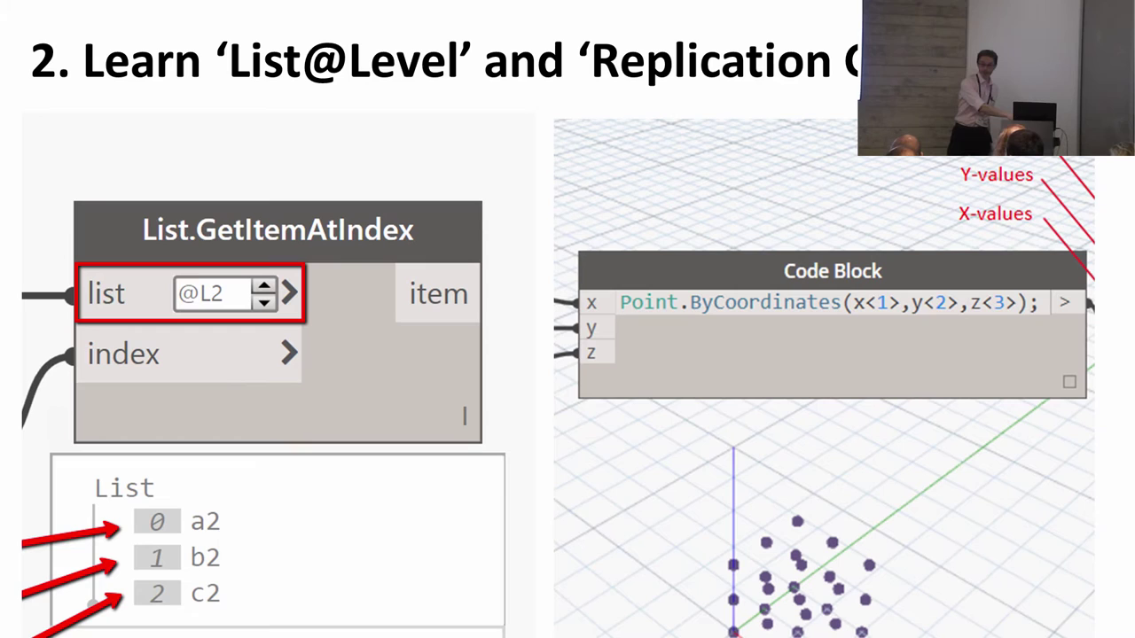
{"action": "key", "text": "Right"}
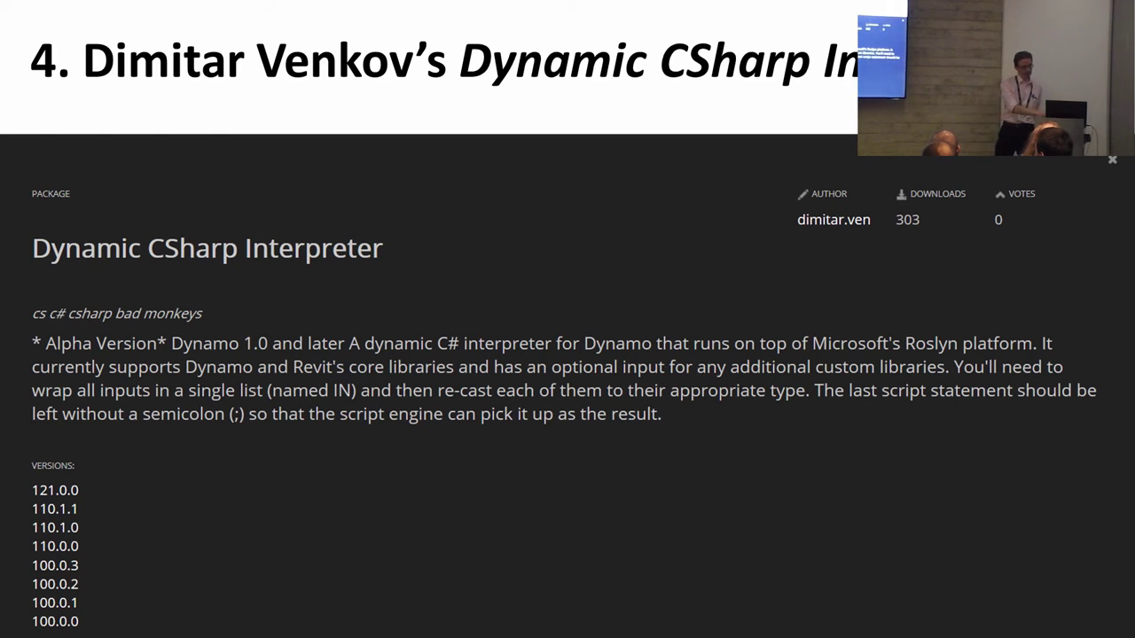
{"action": "key", "text": "Right"}
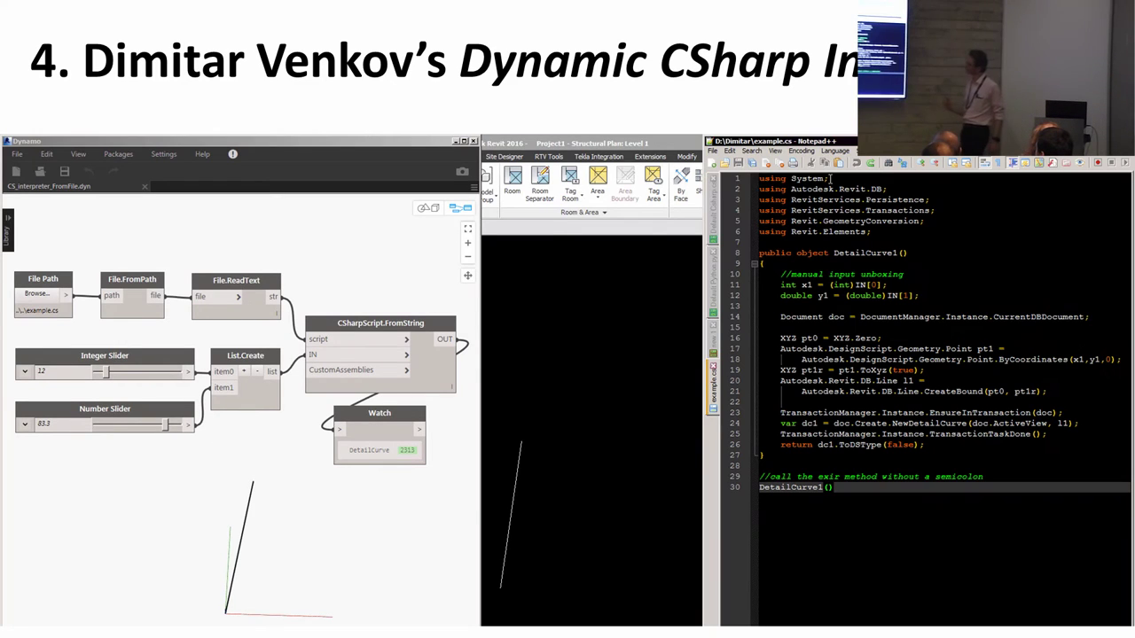
- Set the Integer Slider to 93 and the Number Slider to 22.6 in the Dynamo graph
{"action": "left_click", "coordinate": [321, 423]}
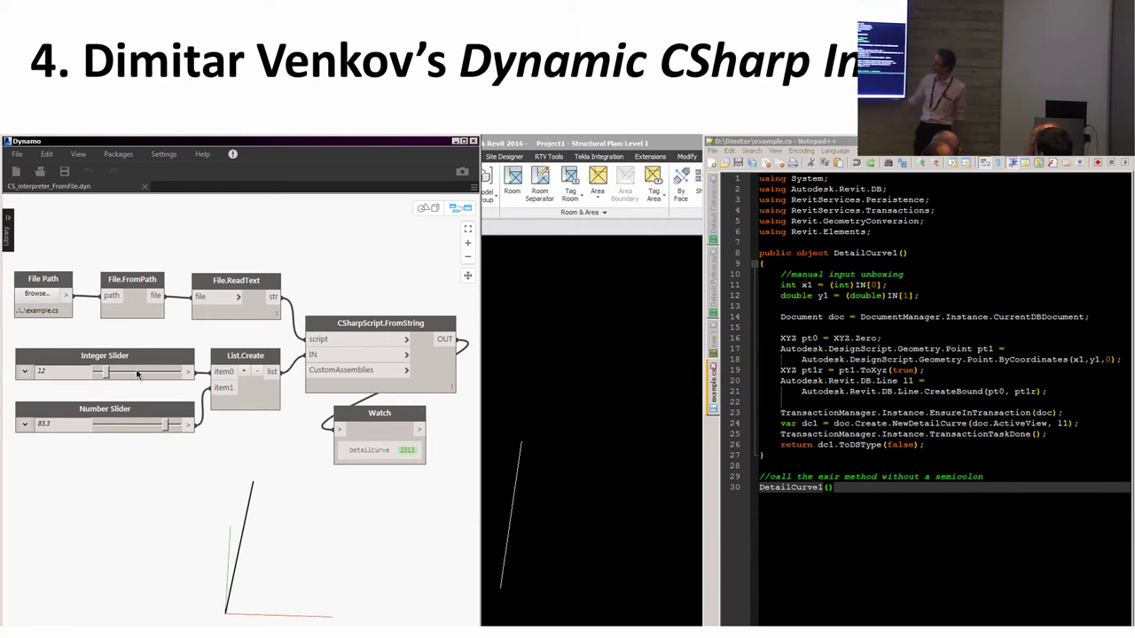
{"action": "left_click_drag", "start_coordinate": [138, 374], "coordinate": [176, 375]}
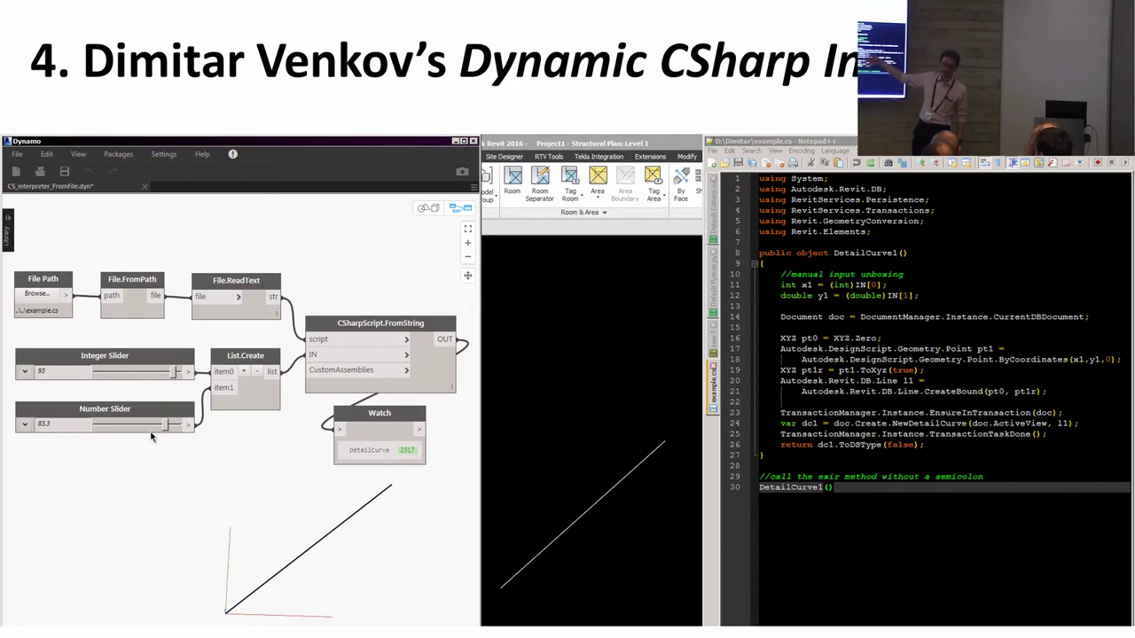
{"action": "left_click_drag", "start_coordinate": [164, 425], "coordinate": [115, 426]}
- Change the return line in example.cs to "return dc1;//.ToDSType(false);" under two explanatory comments, save it, and test it by adjusting the Number Slider
{"action": "left_click", "coordinate": [876, 454]}
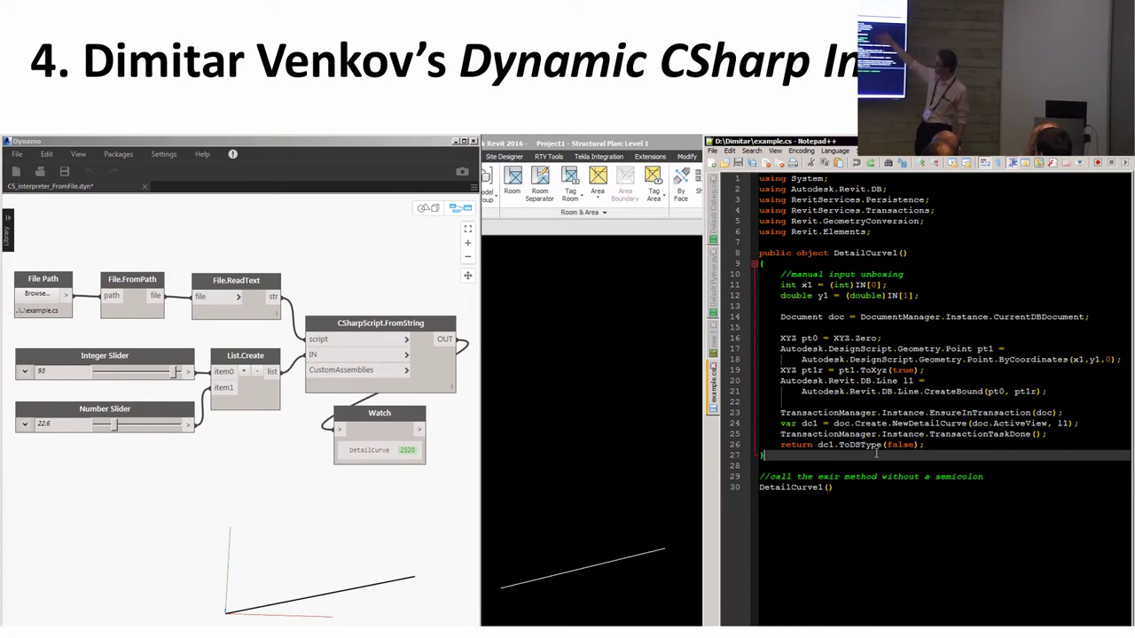
{"action": "left_click_drag", "start_coordinate": [925, 445], "coordinate": [784, 445]}
{"action": "type", "text": "//let's return an unwrapped revit curve //Warning, duplication may occur return dc1;//.ToDSType(false);"}
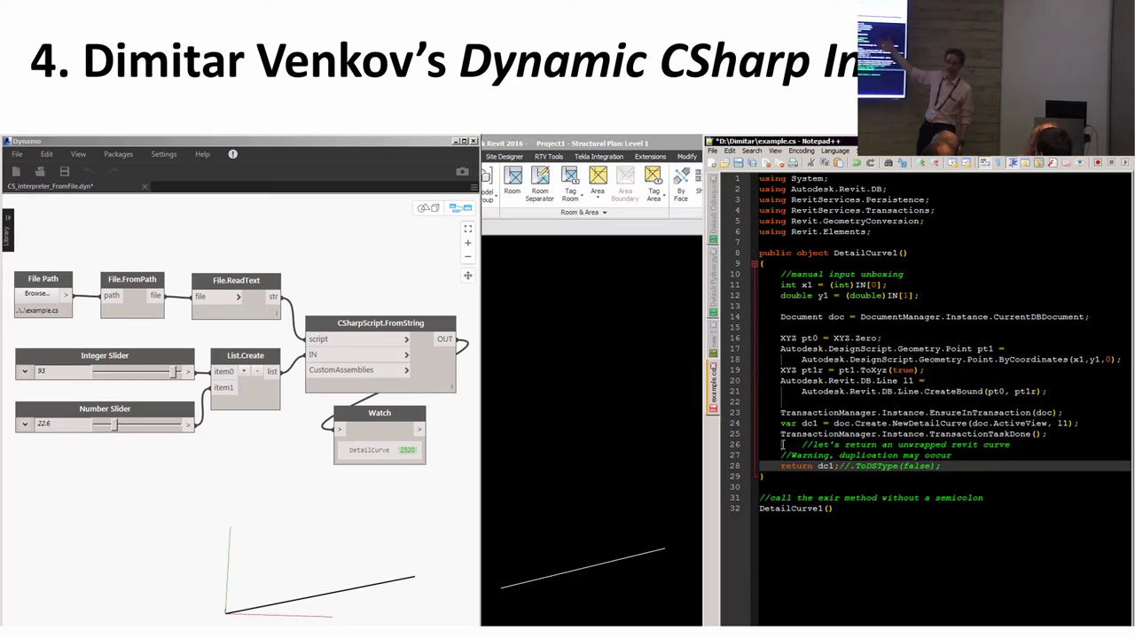
{"action": "left_click", "coordinate": [805, 443]}
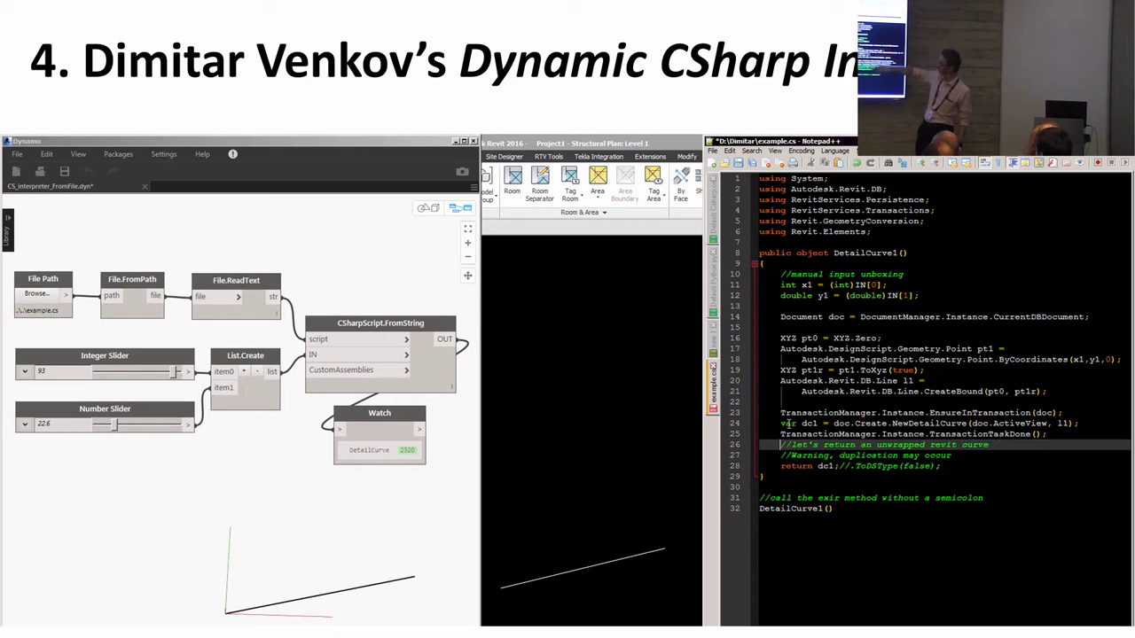
{"action": "left_click", "coordinate": [739, 169]}
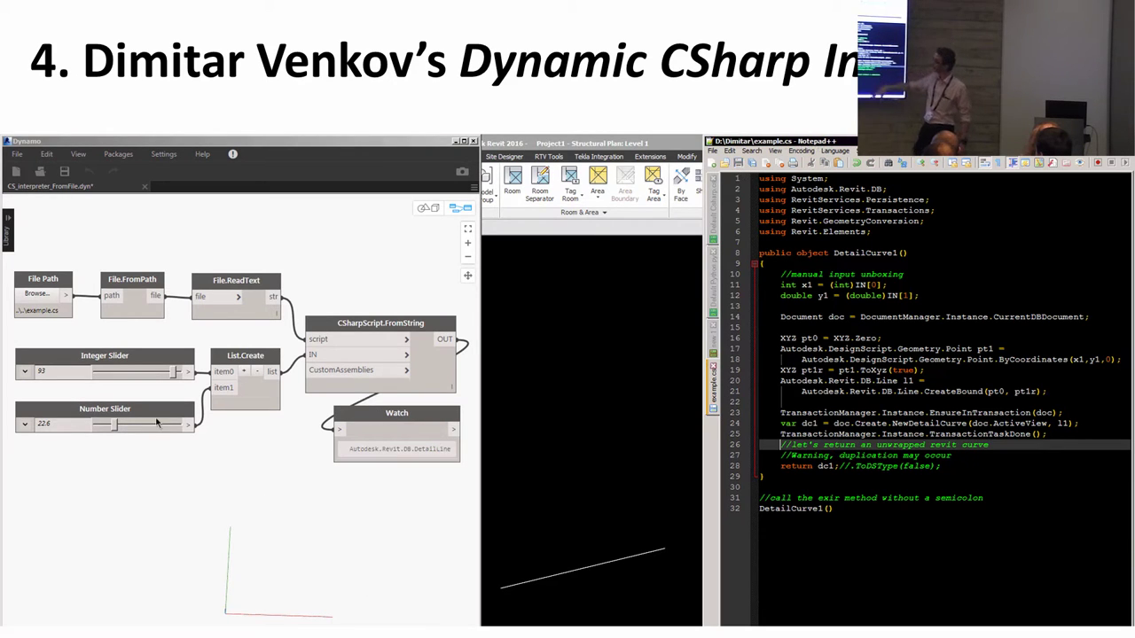
{"action": "left_click_drag", "start_coordinate": [134, 428], "coordinate": [145, 429]}
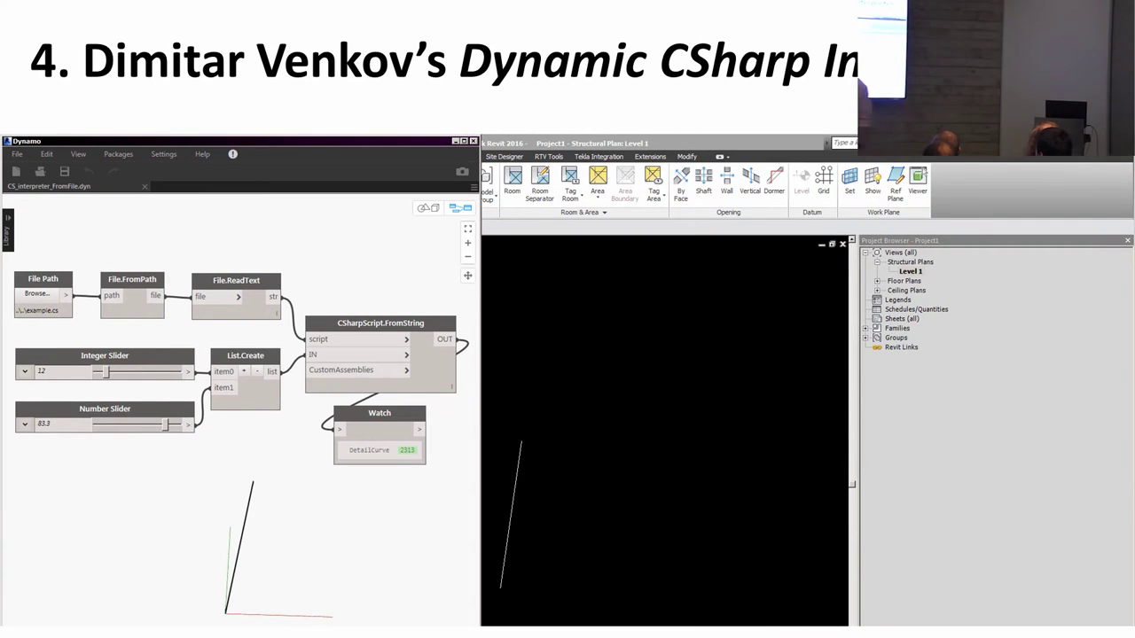
- Bring example.cs up in Notepad++ beside the graph, and set the Integer Slider to 93 and the Number Slider to 22.6
{"action": "key", "text": "alt+Tab"}
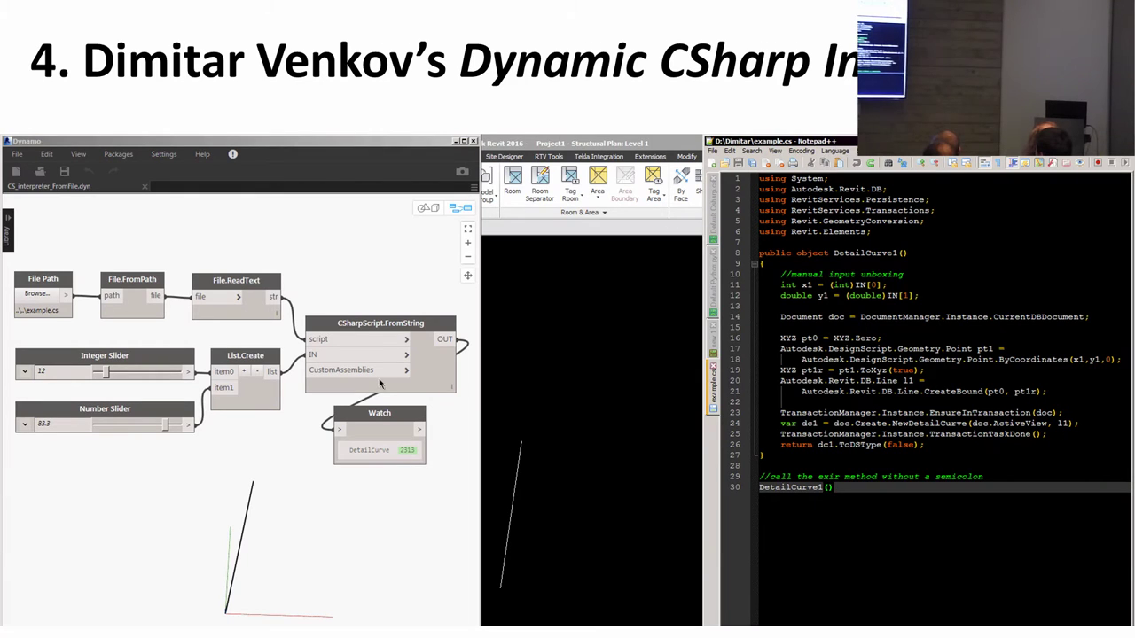
{"action": "left_click", "coordinate": [208, 481]}
{"action": "left_click_drag", "start_coordinate": [138, 373], "coordinate": [175, 373]}
{"action": "left_click_drag", "start_coordinate": [152, 433], "coordinate": [101, 434]}
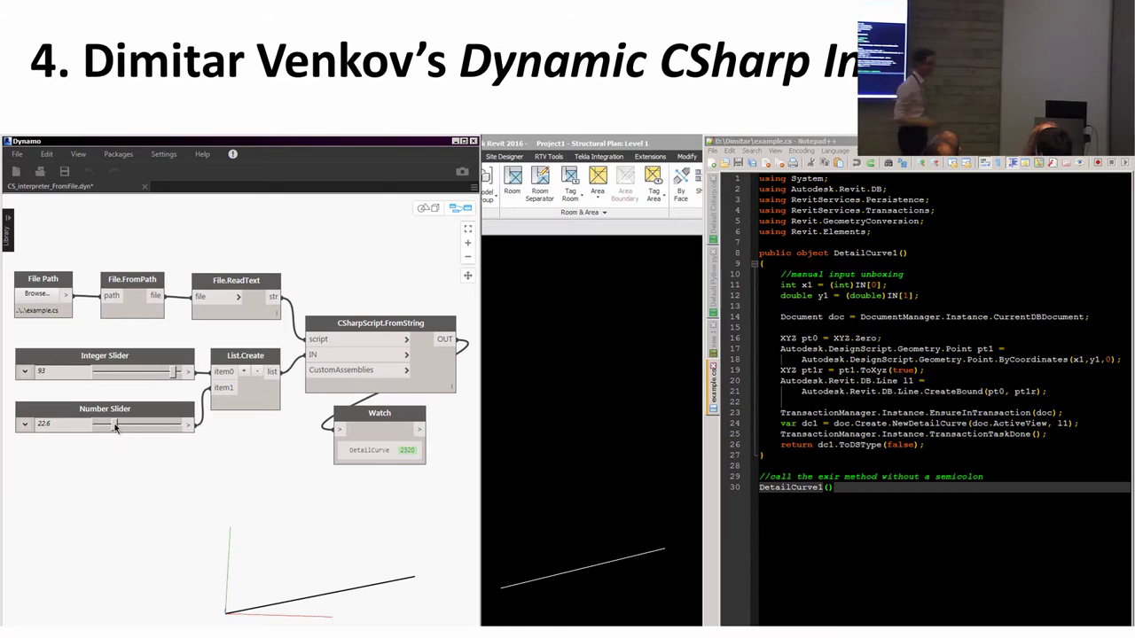
- Replace the ToDSType return line in example.cs with "return dc1;//.ToDSType(false);" below comments on the unwrapped Revit curve and duplication, fix the indentation and save
{"action": "left_click", "coordinate": [876, 454]}
{"action": "left_click_drag", "start_coordinate": [925, 444], "coordinate": [781, 444]}
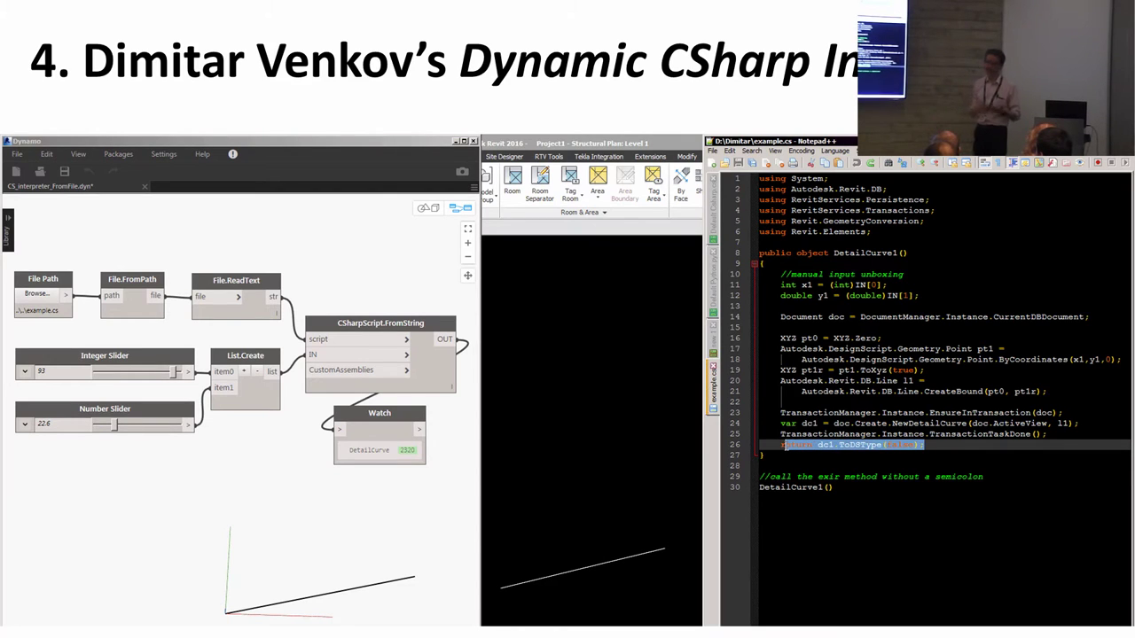
{"action": "type", "text": "//let's return an unwrapped revit curve //Warning, duplication may occur return dc1;//.ToDSType(false);"}
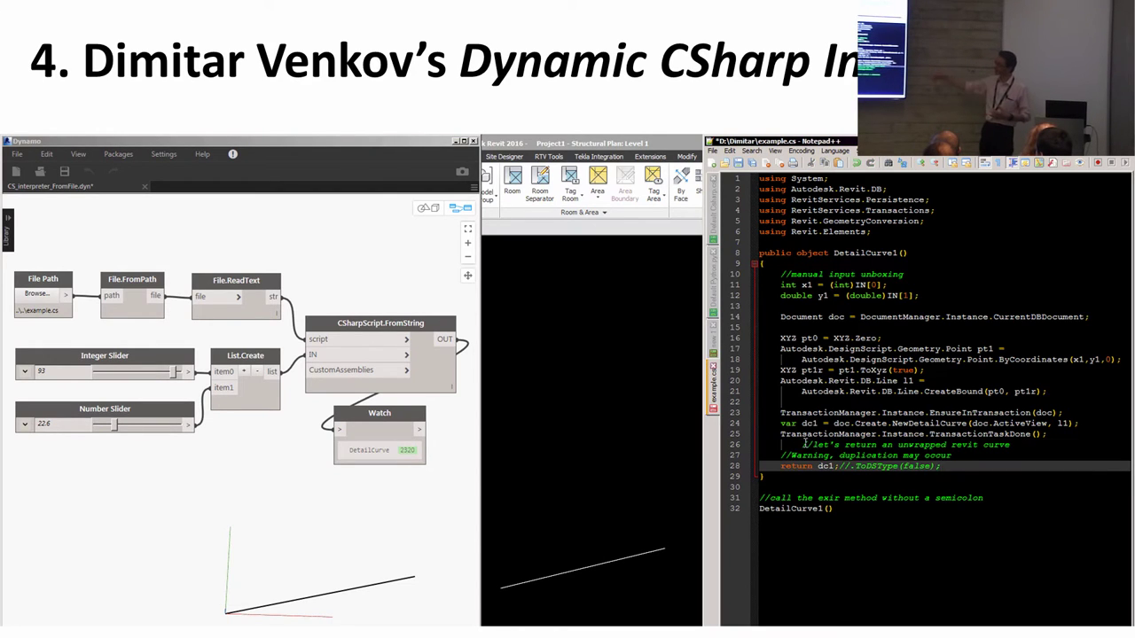
{"action": "left_click", "coordinate": [806, 444]}
{"action": "key", "text": "BackSpace"}
{"action": "key", "text": "ctrl+s"}
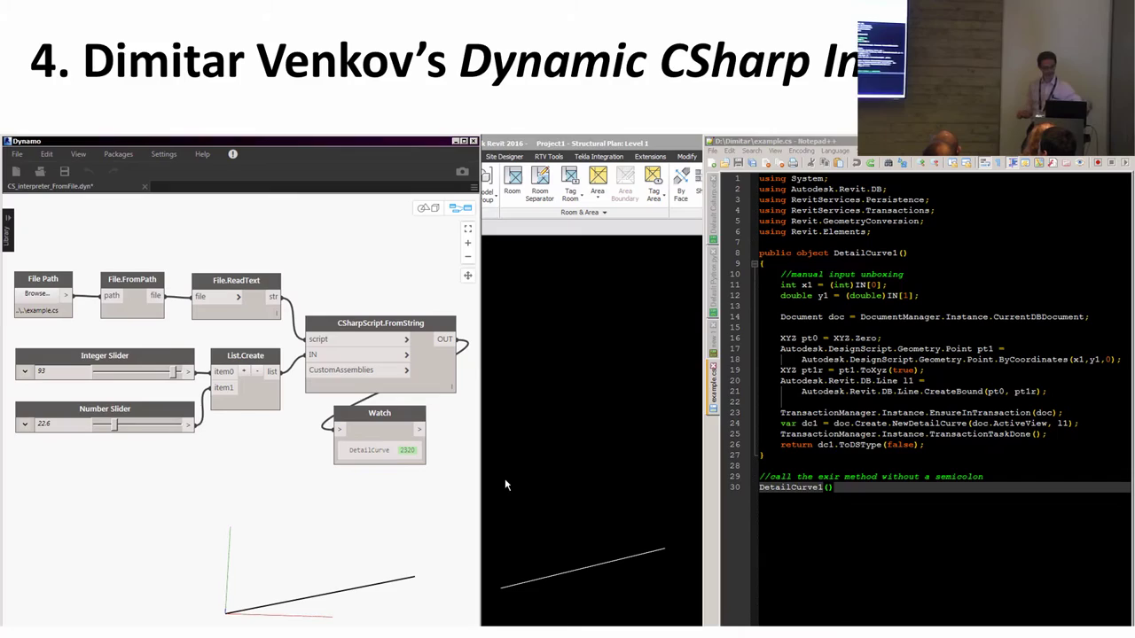
- End the slide show and open the WMV videos folder under Dyn M1, UK DYNAMO USER GROUP - SH, TipsAndTricks in File Explorer
{"action": "key", "text": "Escape"}
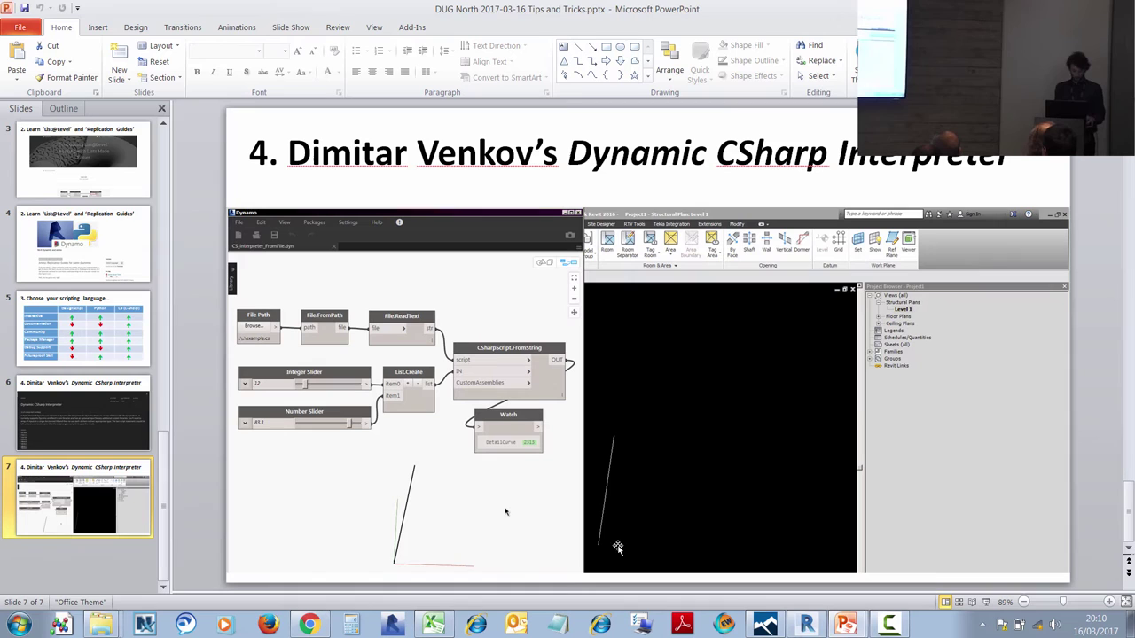
{"action": "mouse_move", "coordinate": [102, 625]}
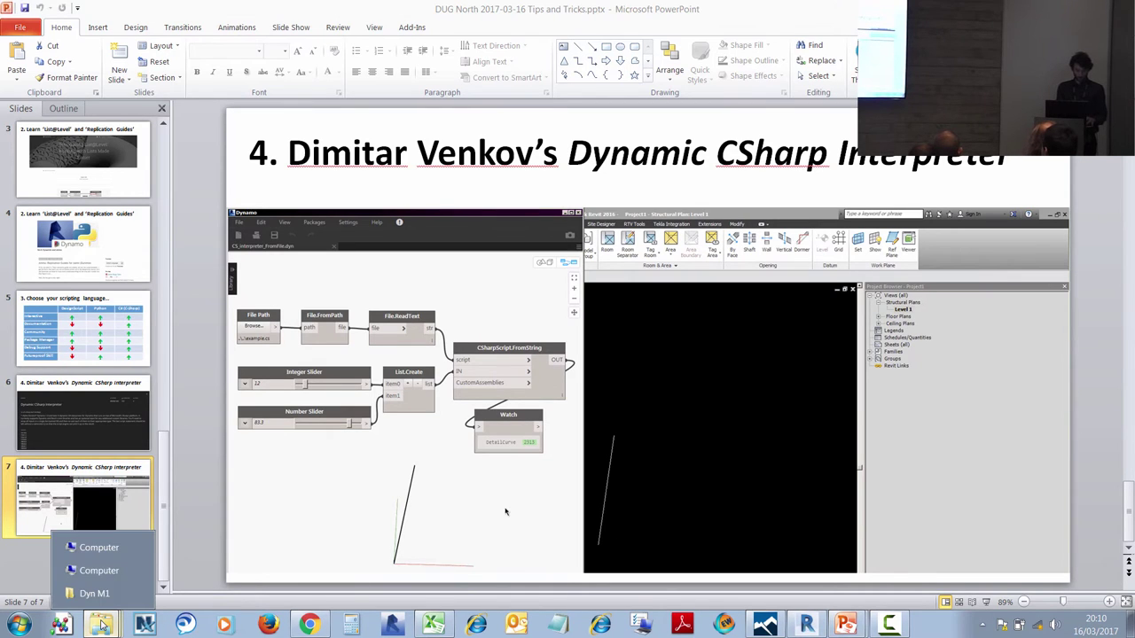
{"action": "left_click", "coordinate": [95, 594]}
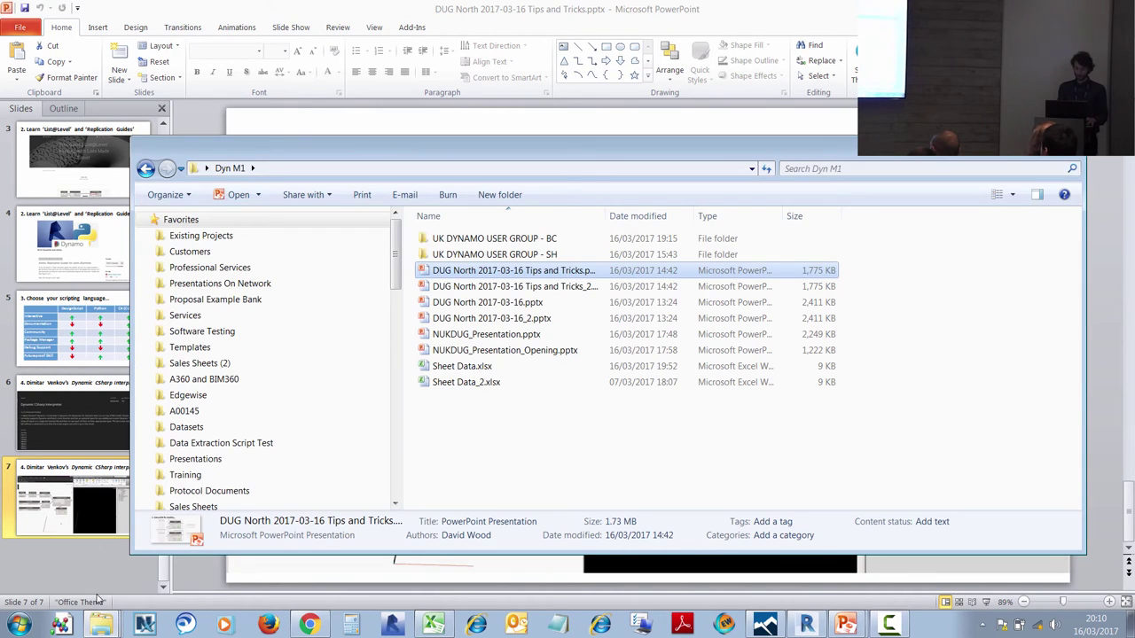
{"action": "double_click", "coordinate": [486, 256]}
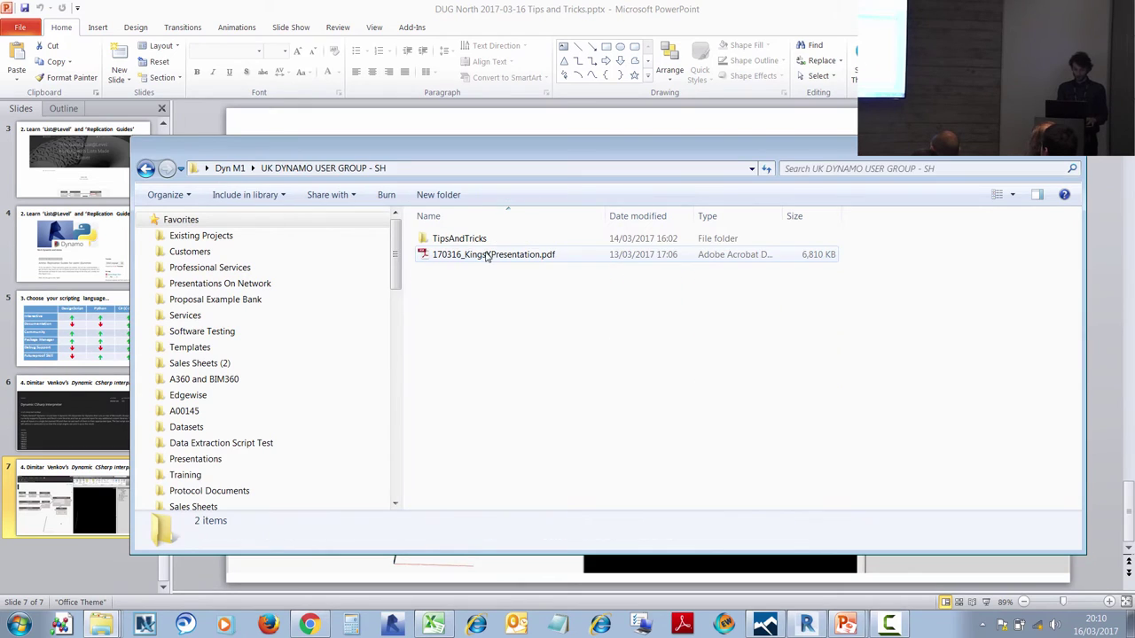
{"action": "double_click", "coordinate": [465, 241]}
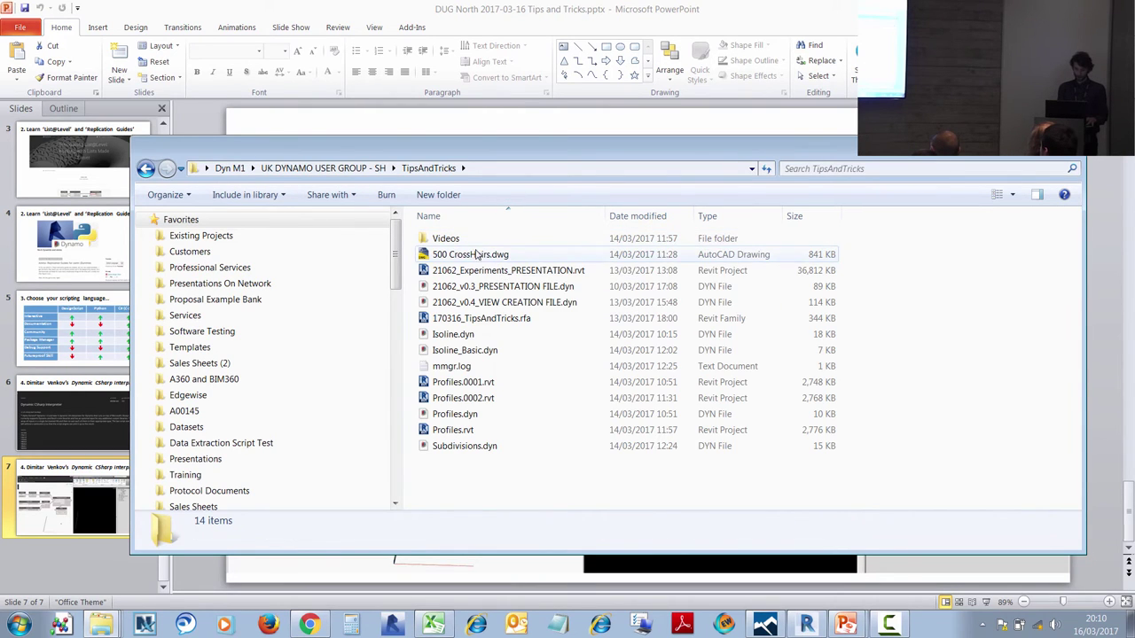
{"action": "double_click", "coordinate": [464, 241]}
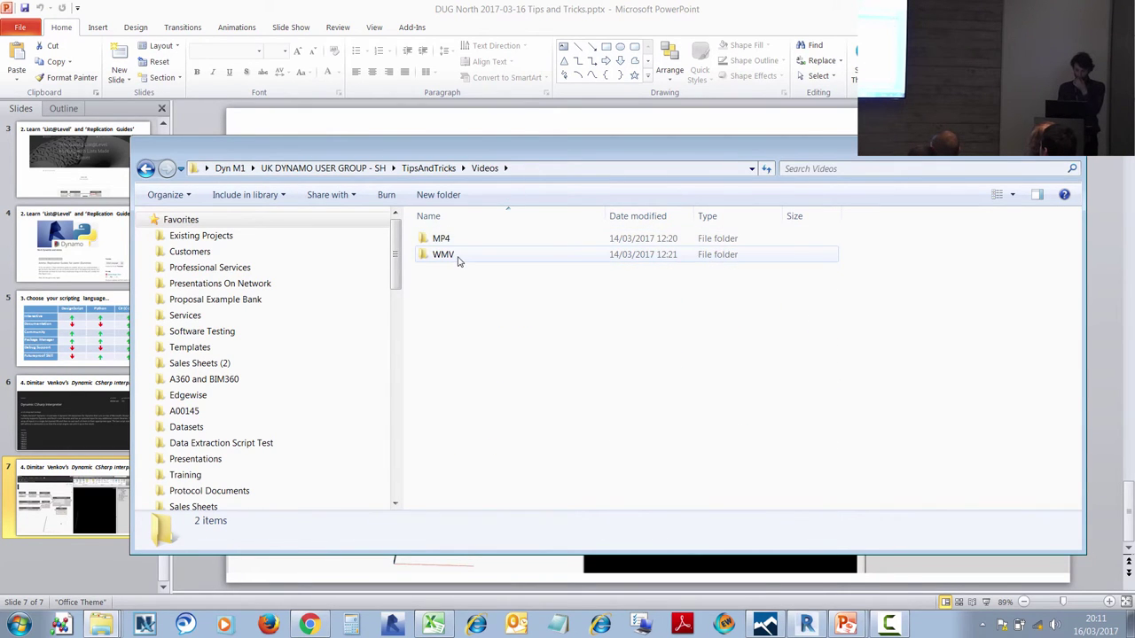
{"action": "double_click", "coordinate": [459, 259]}
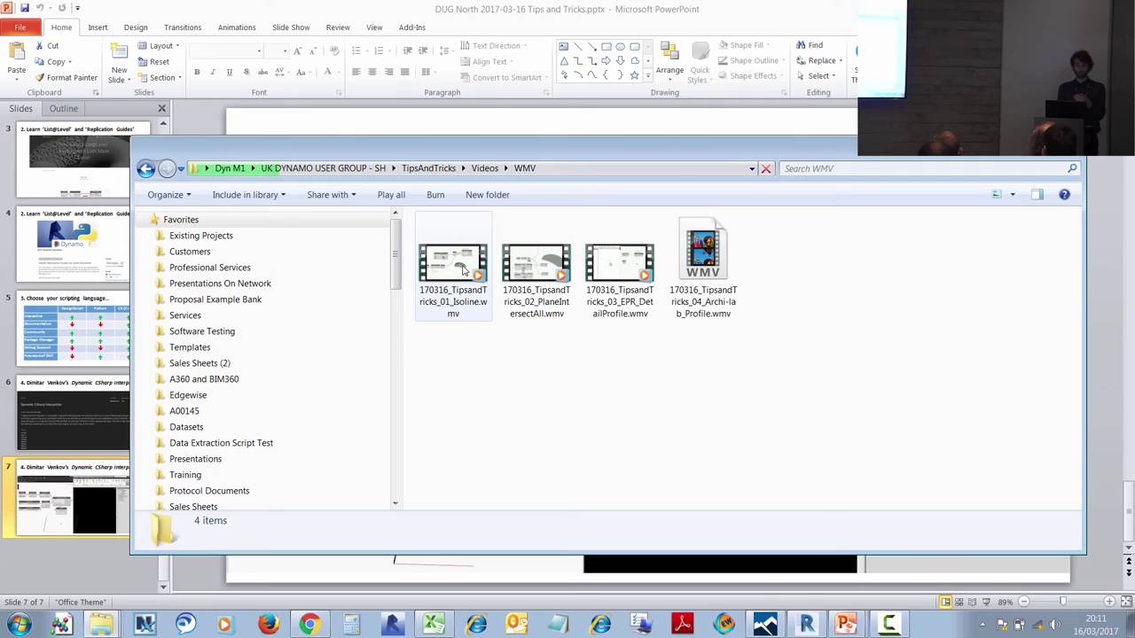
- Play 170316_TipsandTricks_01_Isoline.wmv in full screen
{"action": "double_click", "coordinate": [462, 270]}
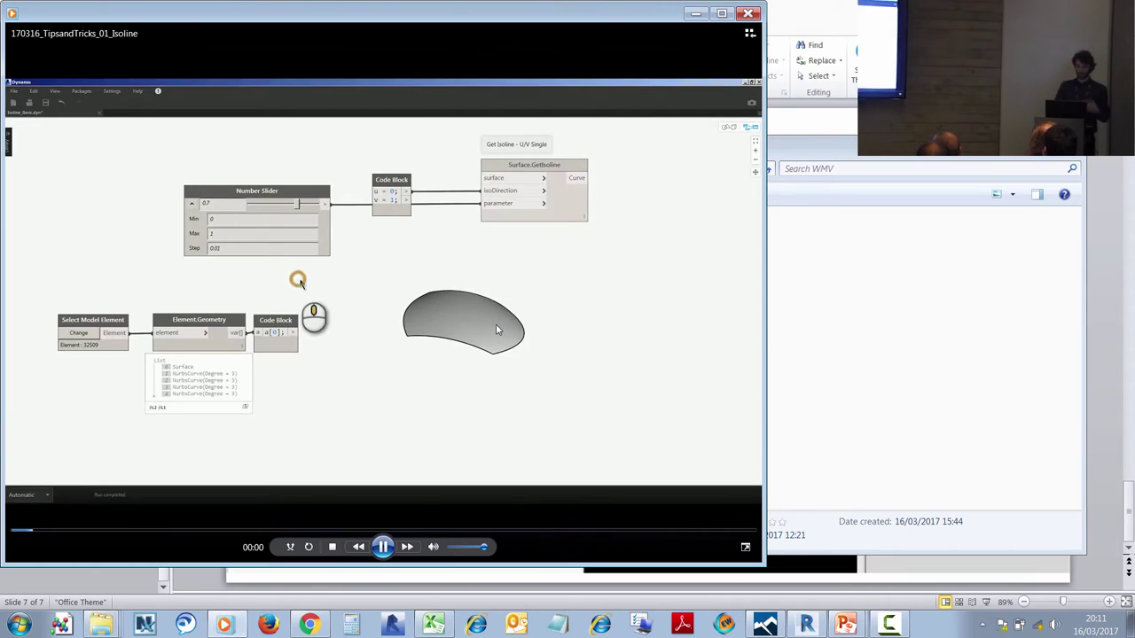
{"action": "double_click", "coordinate": [495, 323]}
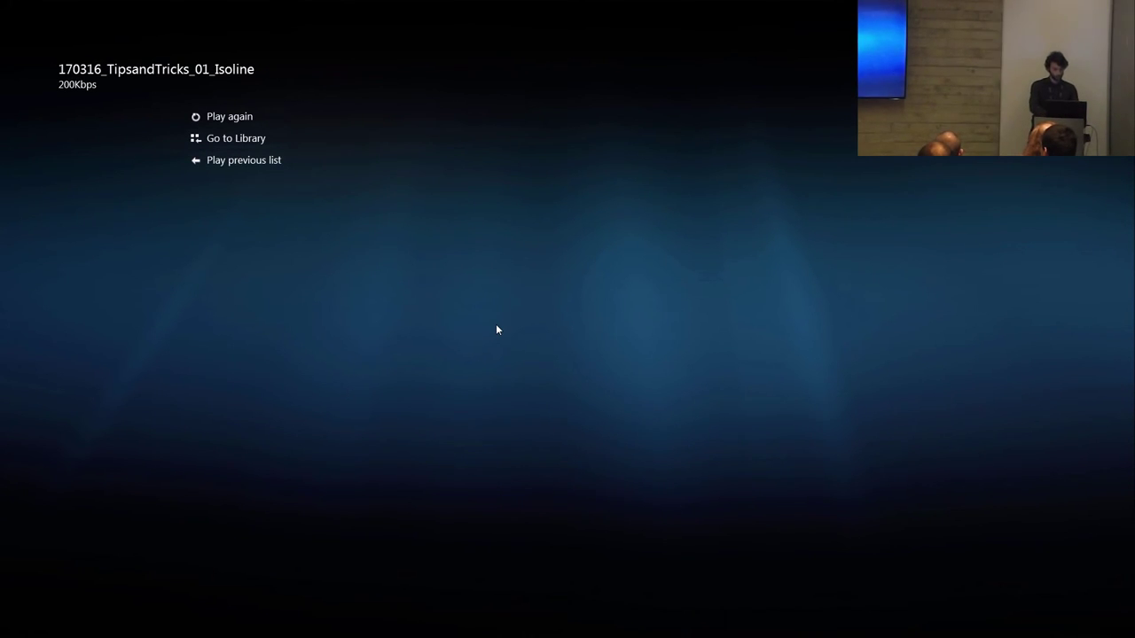
- Leave the finished Isoline video and play 170316_TipsandTricks_02_PlaneIntersectAll.wmv from the WMV folder
{"action": "key", "text": "Escape"}
{"action": "left_click", "coordinate": [929, 359]}
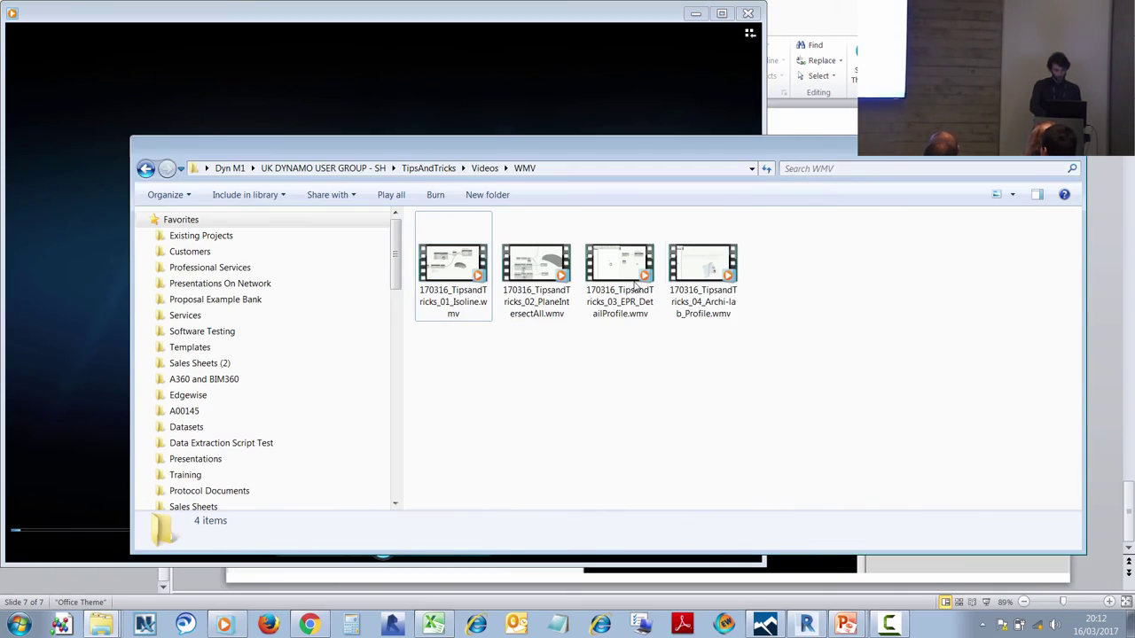
{"action": "double_click", "coordinate": [529, 282]}
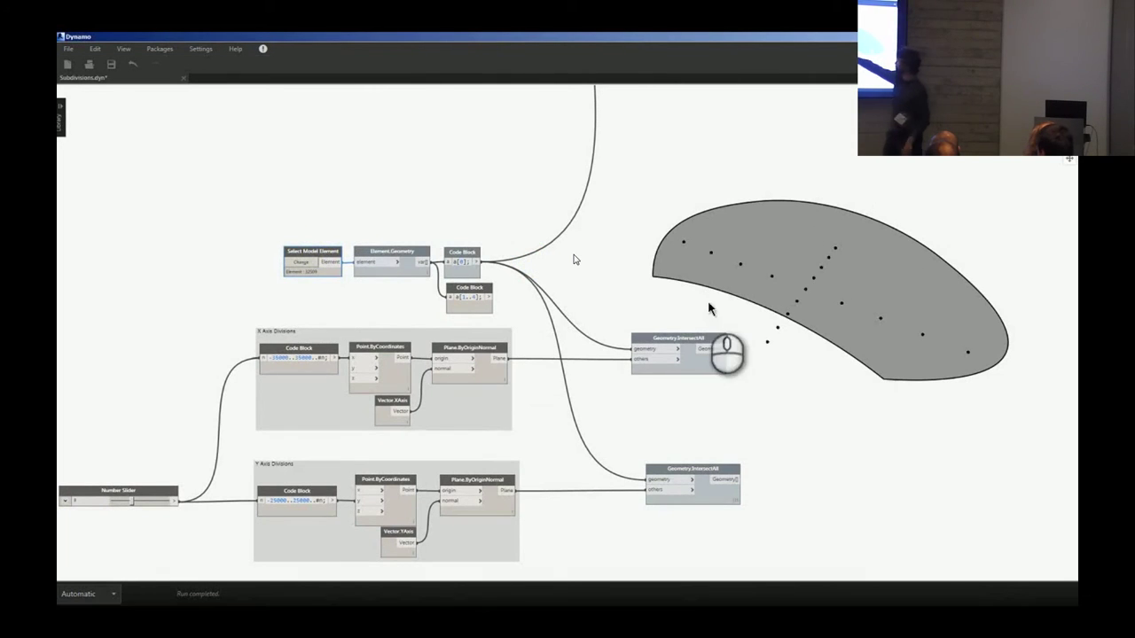
- Examine the X and Y Axis Divisions nodes: the range code blocks, the Number Slider feeding them, the points, the plane and the X-axis vector
{"action": "left_click", "coordinate": [847, 253]}
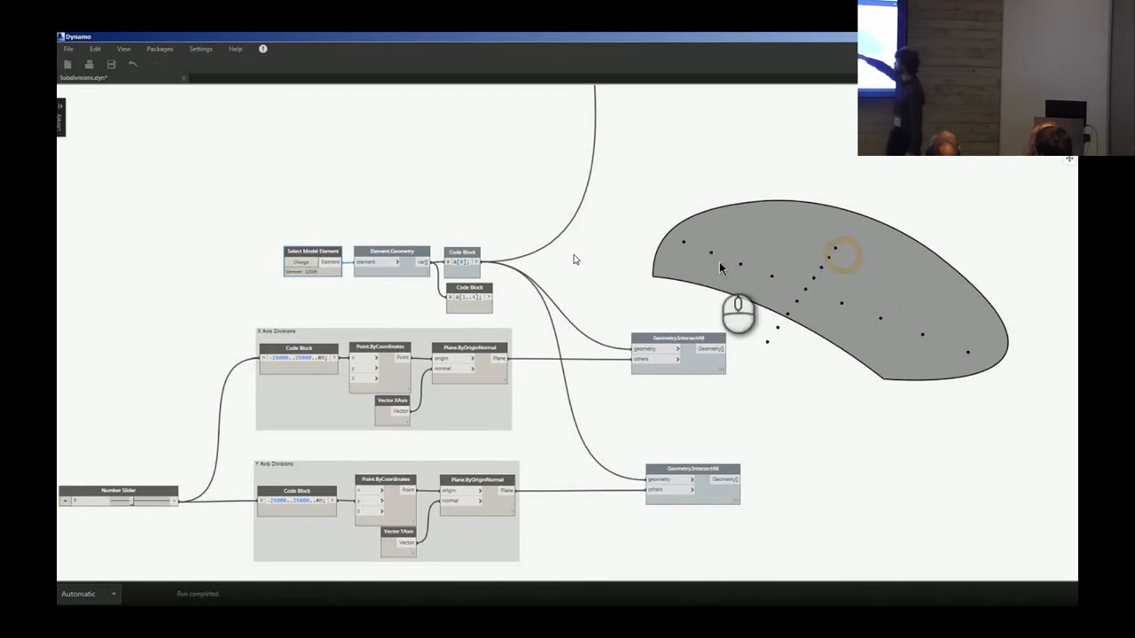
{"action": "left_click", "coordinate": [275, 356]}
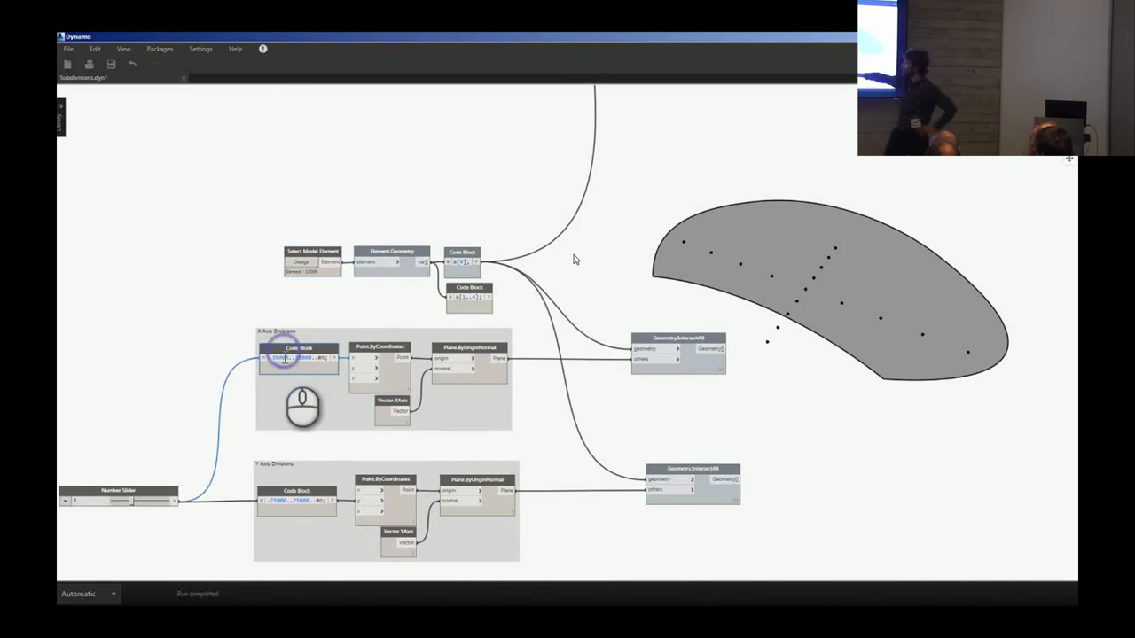
{"action": "left_click_drag", "start_coordinate": [272, 359], "coordinate": [333, 362]}
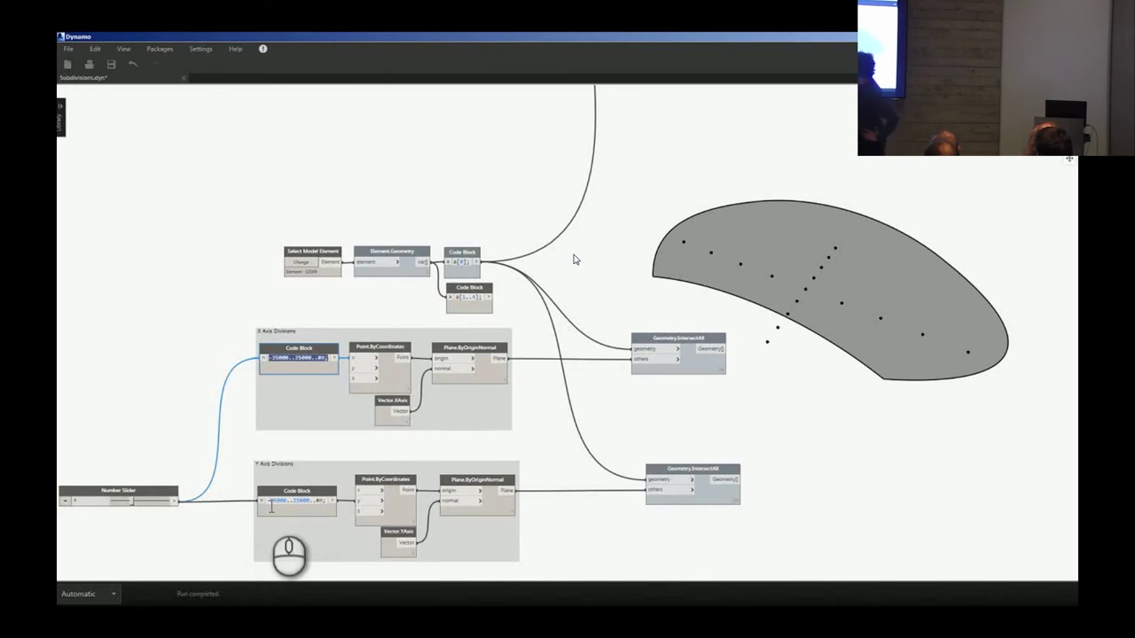
{"action": "left_click_drag", "start_coordinate": [266, 501], "coordinate": [330, 503]}
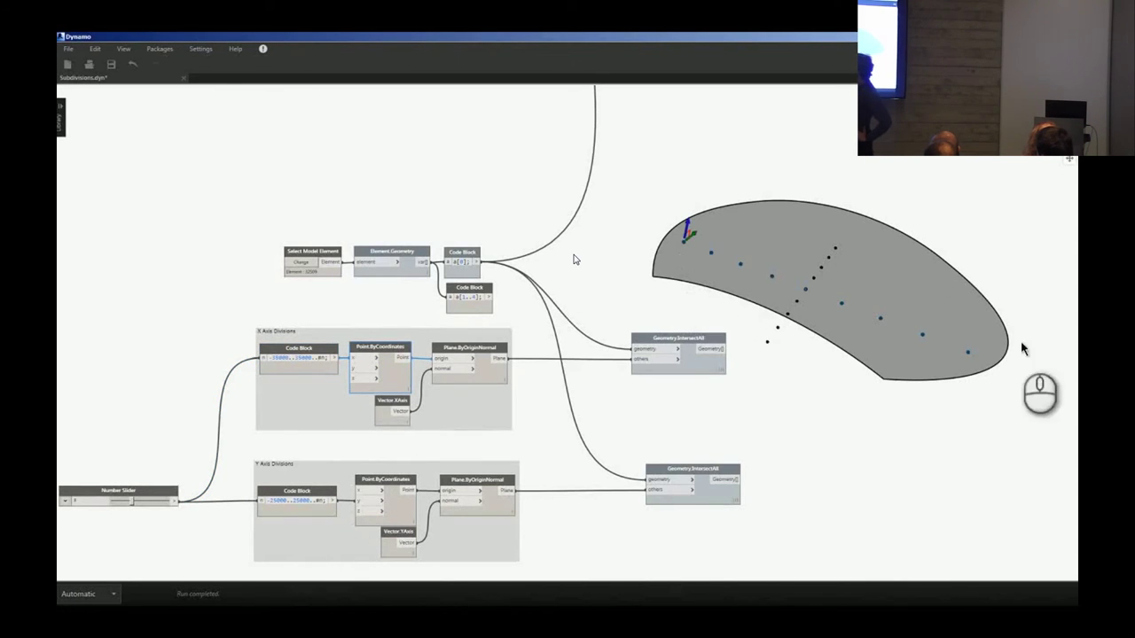
{"action": "left_click", "coordinate": [152, 494]}
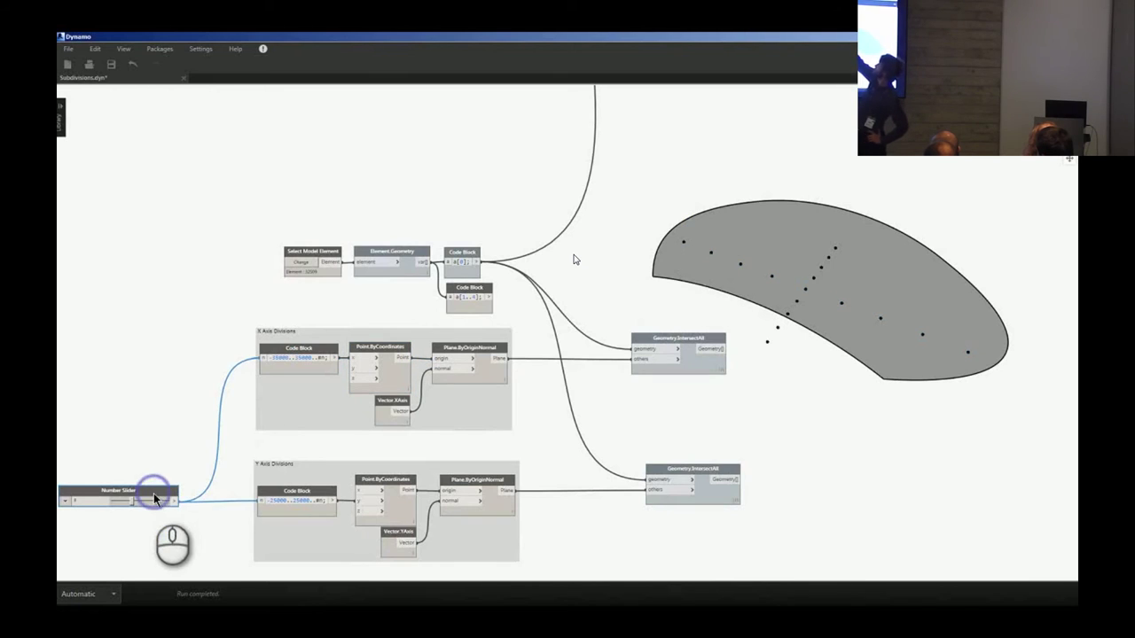
{"action": "left_click", "coordinate": [387, 486]}
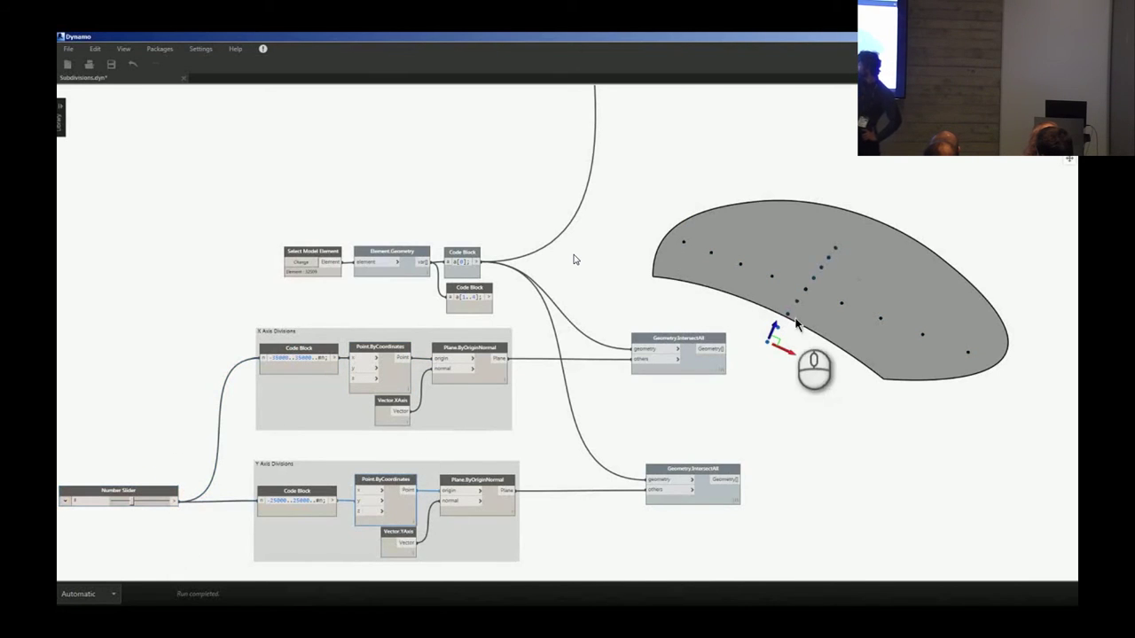
{"action": "left_click", "coordinate": [476, 349]}
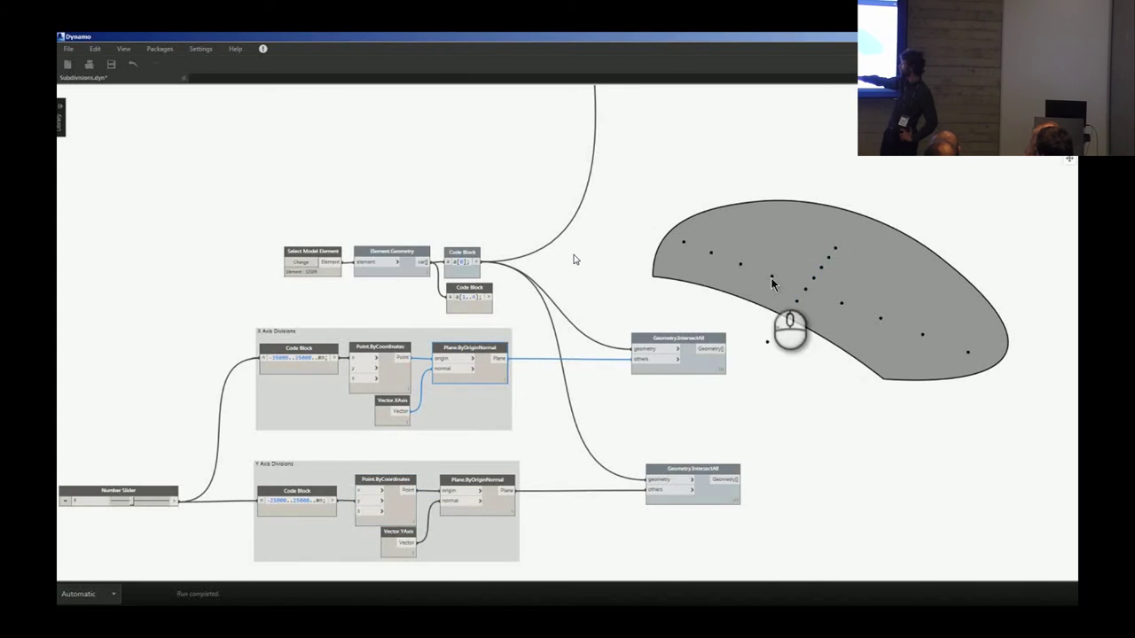
{"action": "left_click", "coordinate": [387, 424]}
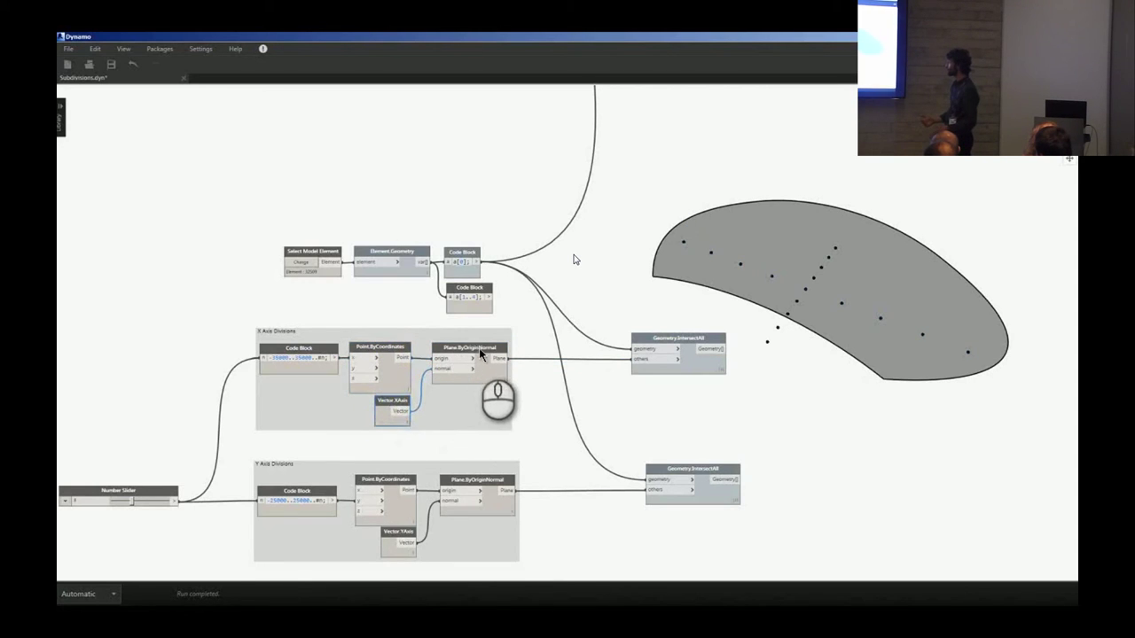
- Examine the Y Axis Divisions nodes: the points by coordinates, the Y-axis vector and the plane by origin and normal
{"action": "scroll", "coordinate": [552, 417], "scroll_direction": "down", "scroll_amount": 1}
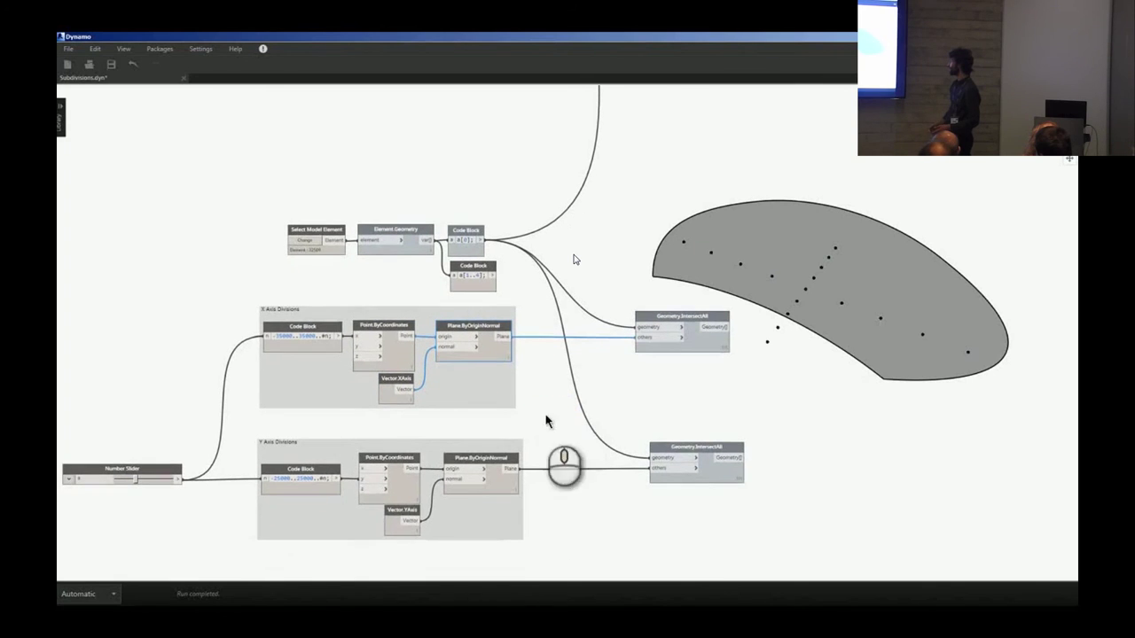
{"action": "left_click", "coordinate": [387, 469]}
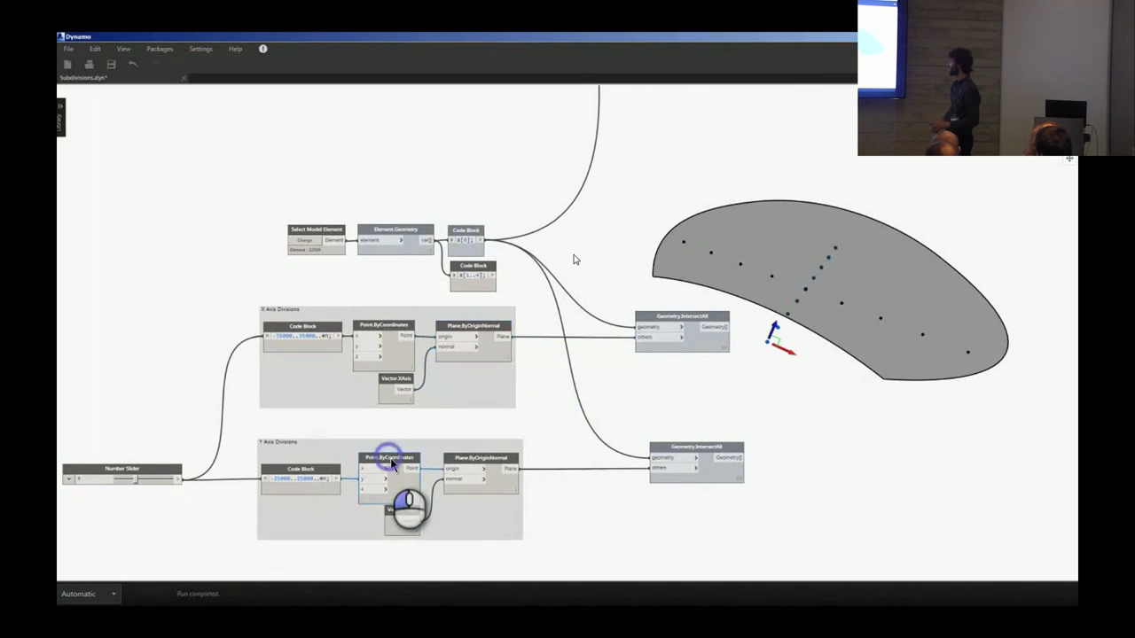
{"action": "left_click", "coordinate": [393, 532]}
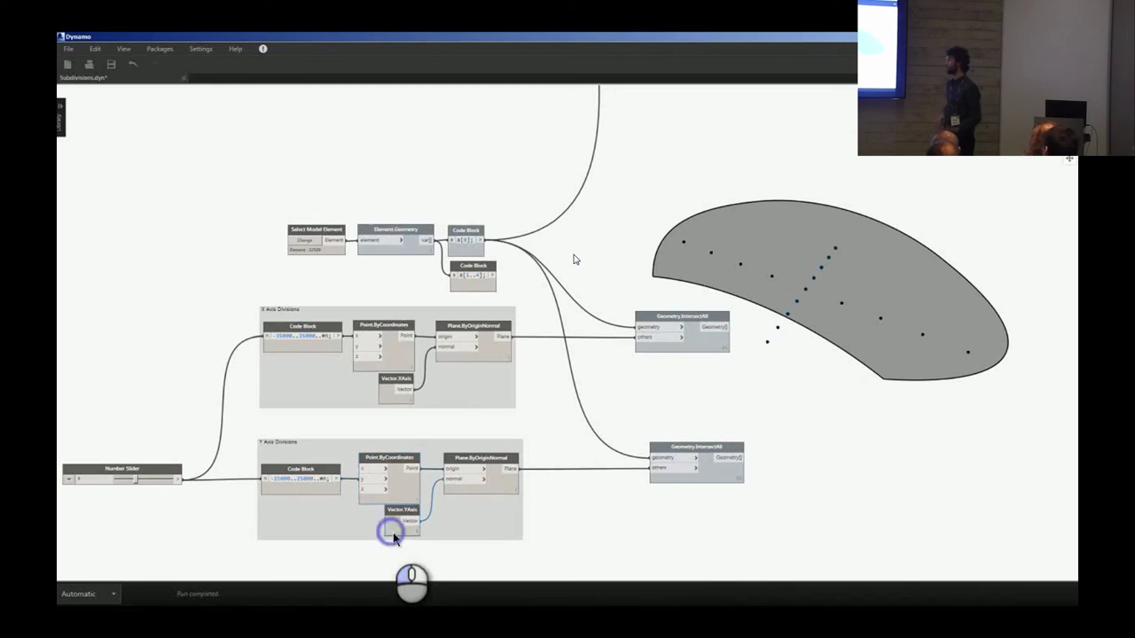
{"action": "left_click", "coordinate": [478, 460]}
- Turn on the geometry preview of both Geometry.IntersectAll nodes, for the X and the Y axis divisions, and clear the selection
{"action": "middle_click_drag", "start_coordinate": [609, 421], "coordinate": [565, 435]}
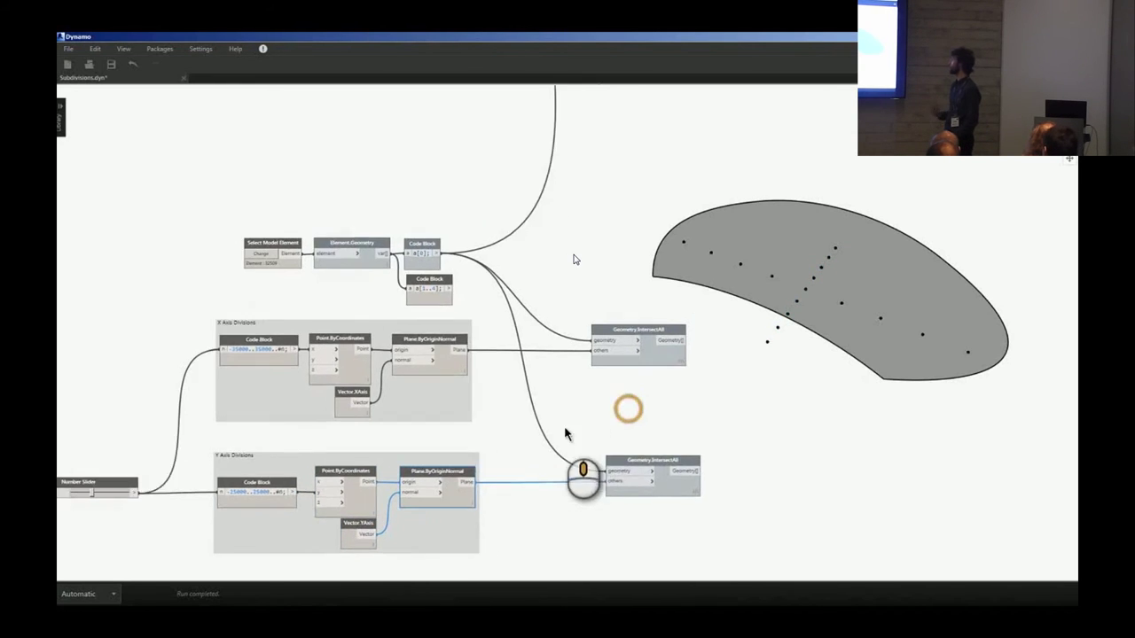
{"action": "left_click", "coordinate": [608, 372]}
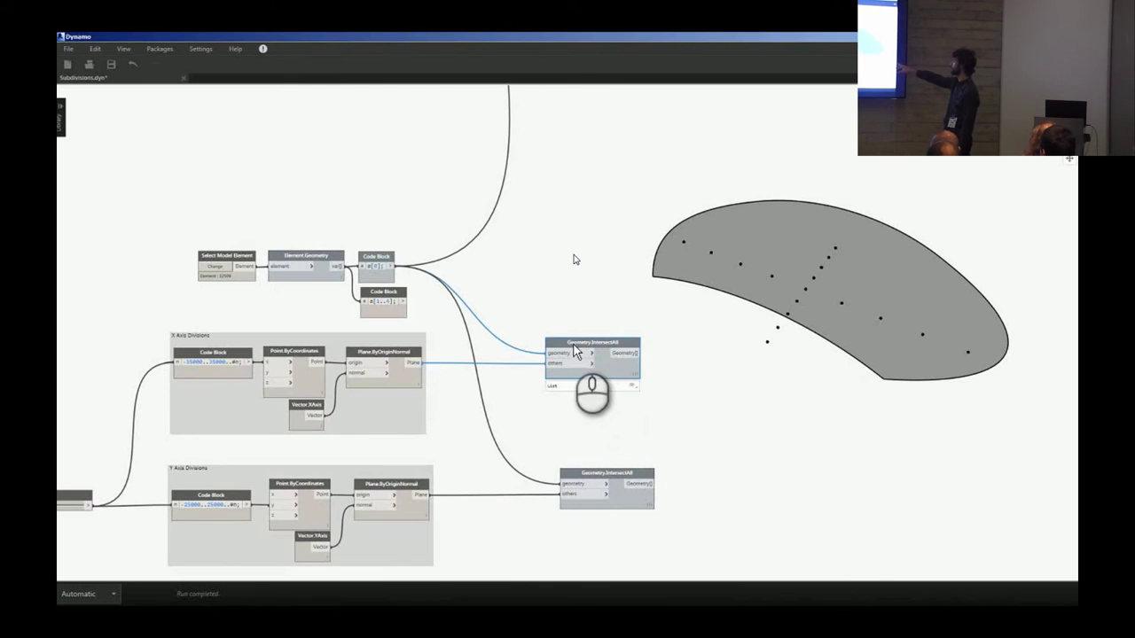
{"action": "right_click", "coordinate": [609, 372]}
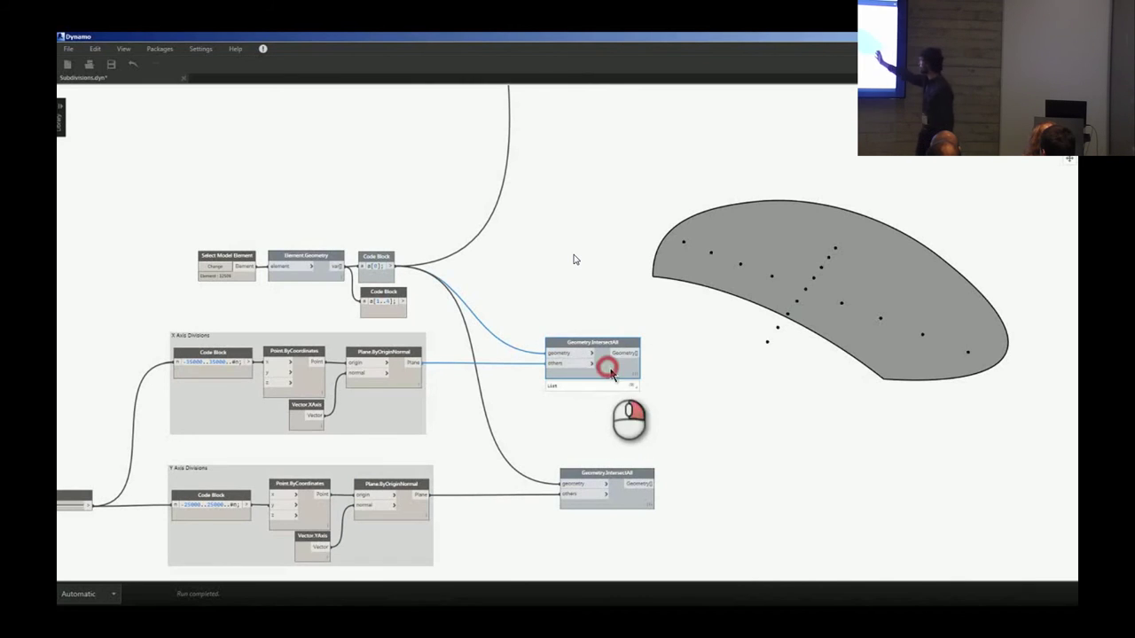
{"action": "left_click", "coordinate": [626, 431]}
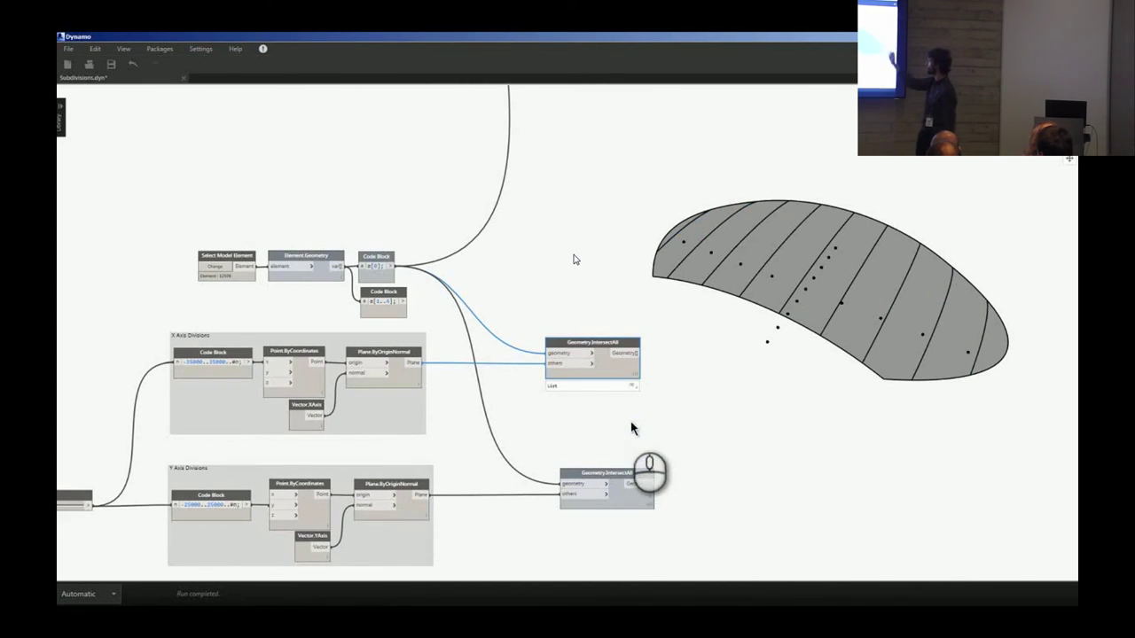
{"action": "right_click", "coordinate": [618, 497]}
{"action": "left_click", "coordinate": [644, 558]}
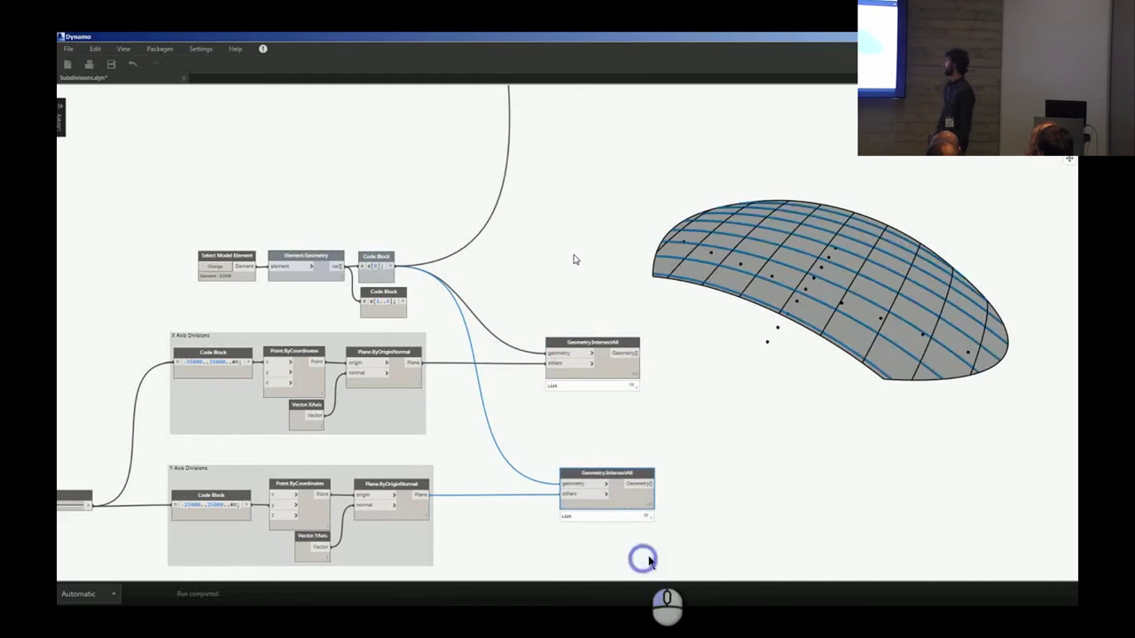
{"action": "left_click", "coordinate": [782, 475]}
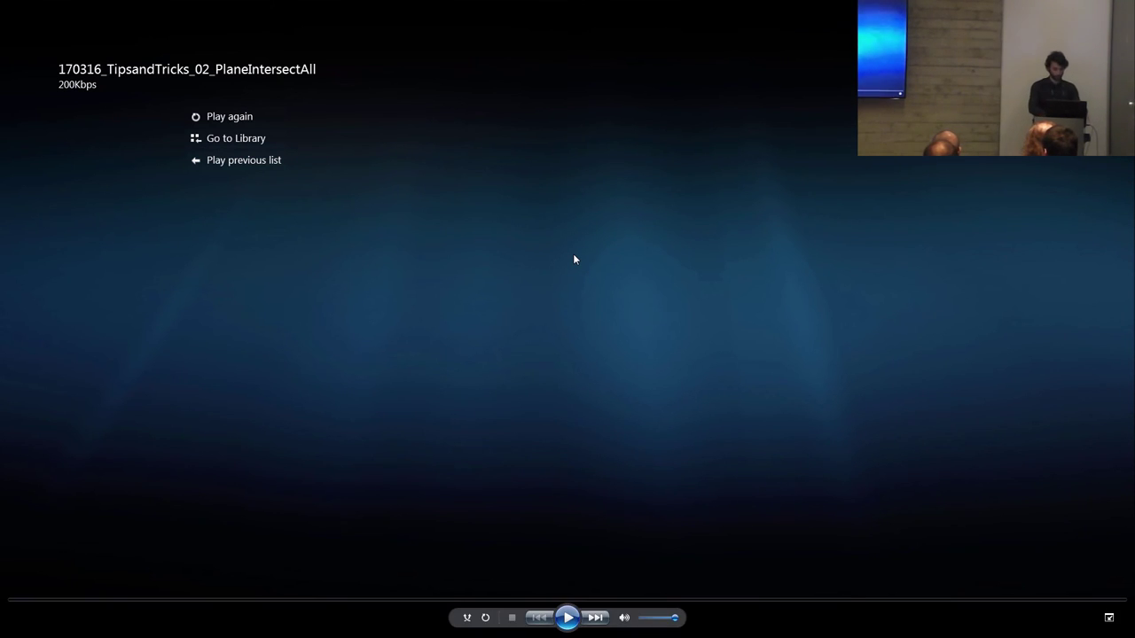
- Leave the finished PlaneIntersectAll video and play 170316_TipsandTricks_03_EPR_DetailProfile.wmv from the WMV folder in full screen
{"action": "key", "text": "Escape"}
{"action": "left_click", "coordinate": [850, 272]}
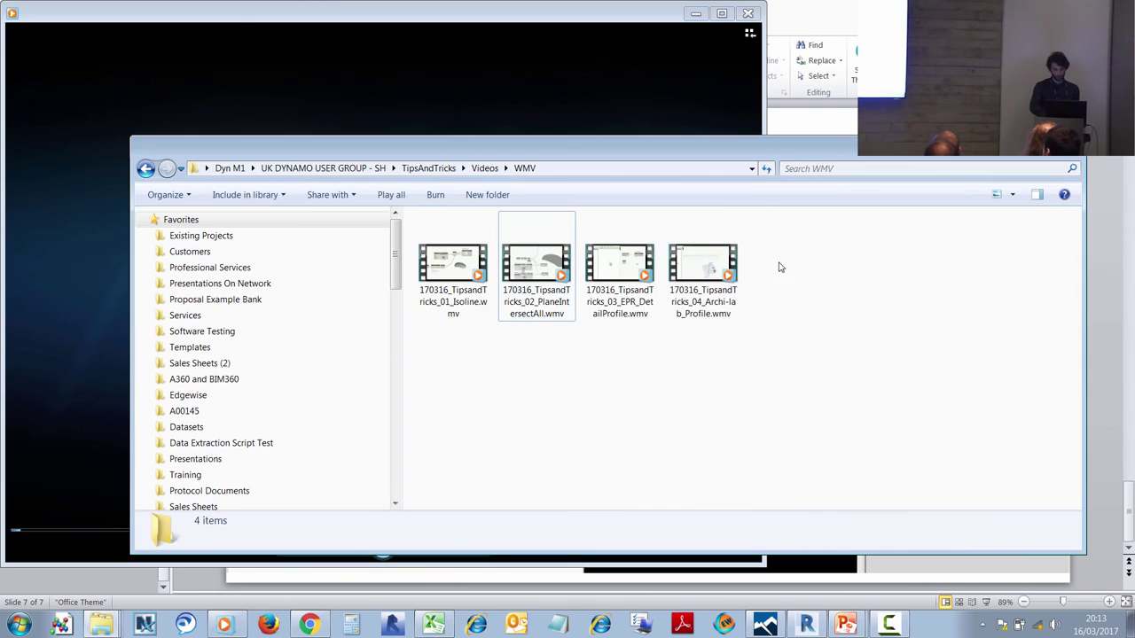
{"action": "double_click", "coordinate": [619, 266]}
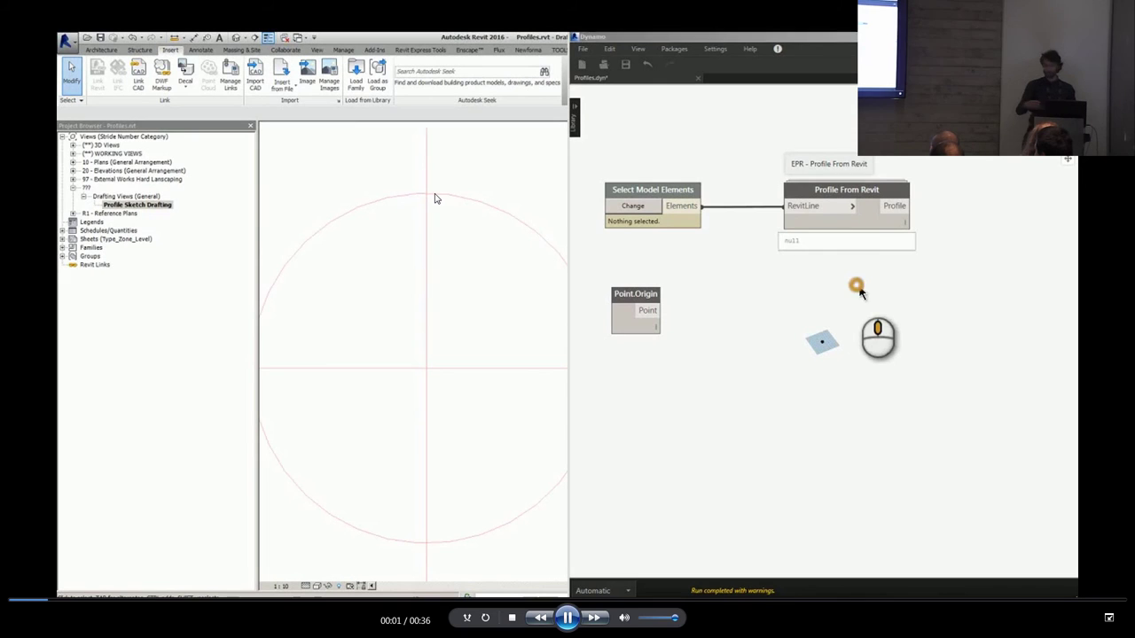
{"action": "double_click", "coordinate": [435, 198]}
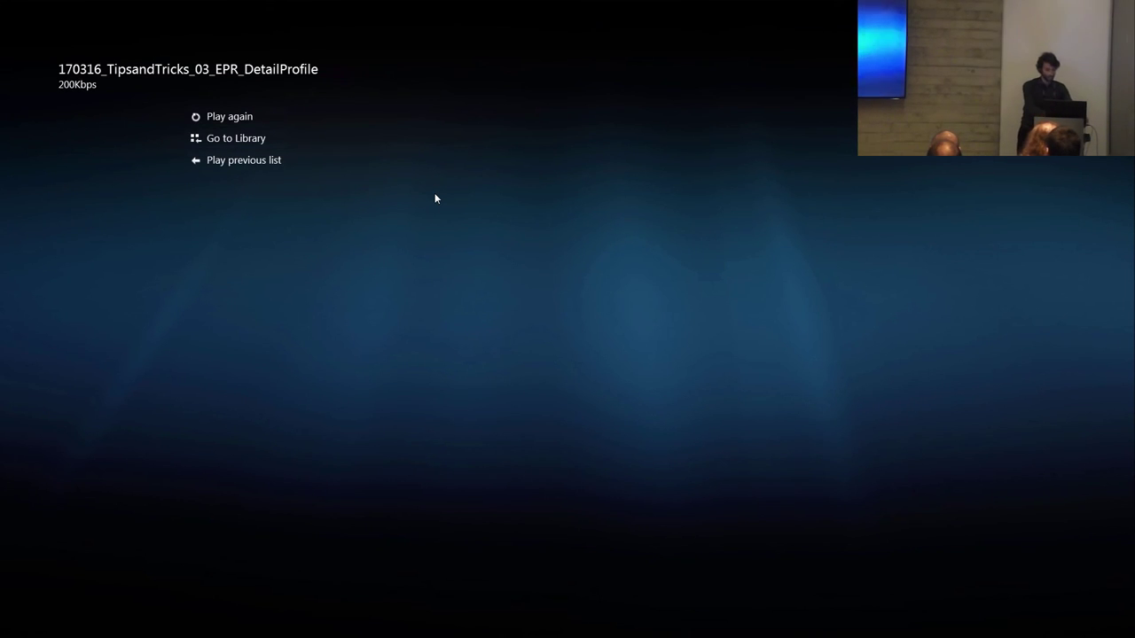
- Leave the finished EPR_DetailProfile video and play 170316_TipsandTricks_04_Archi-lab_Profile.wmv from the WMV folder in full screen
{"action": "key", "text": "Escape"}
{"action": "left_click", "coordinate": [882, 306]}
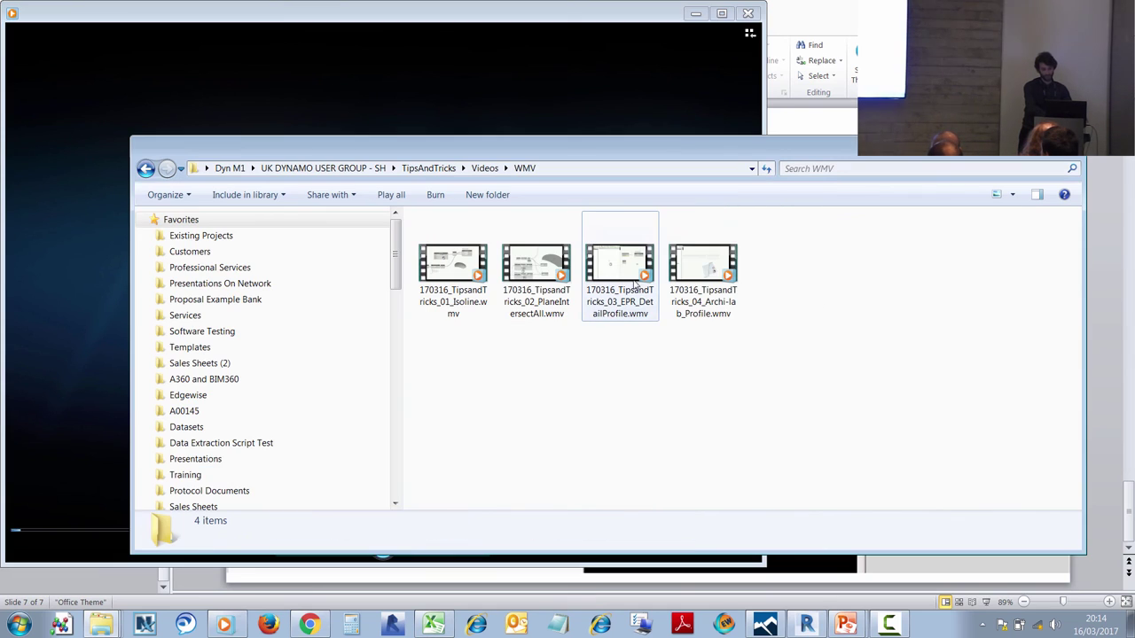
{"action": "left_click", "coordinate": [704, 281]}
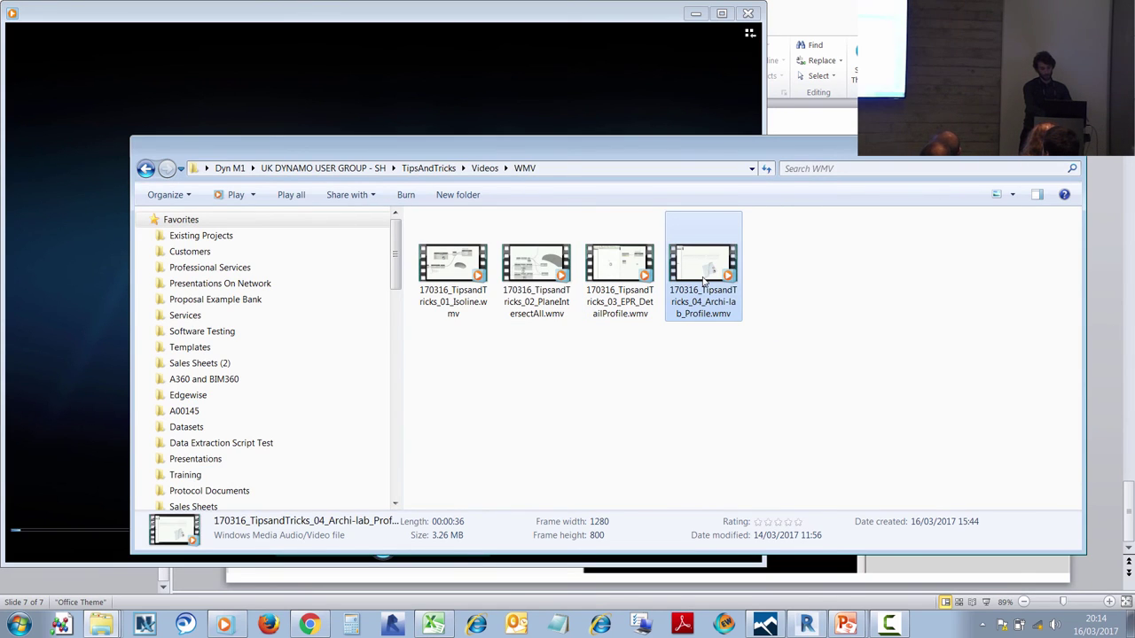
{"action": "double_click", "coordinate": [704, 281]}
{"action": "double_click", "coordinate": [528, 259]}
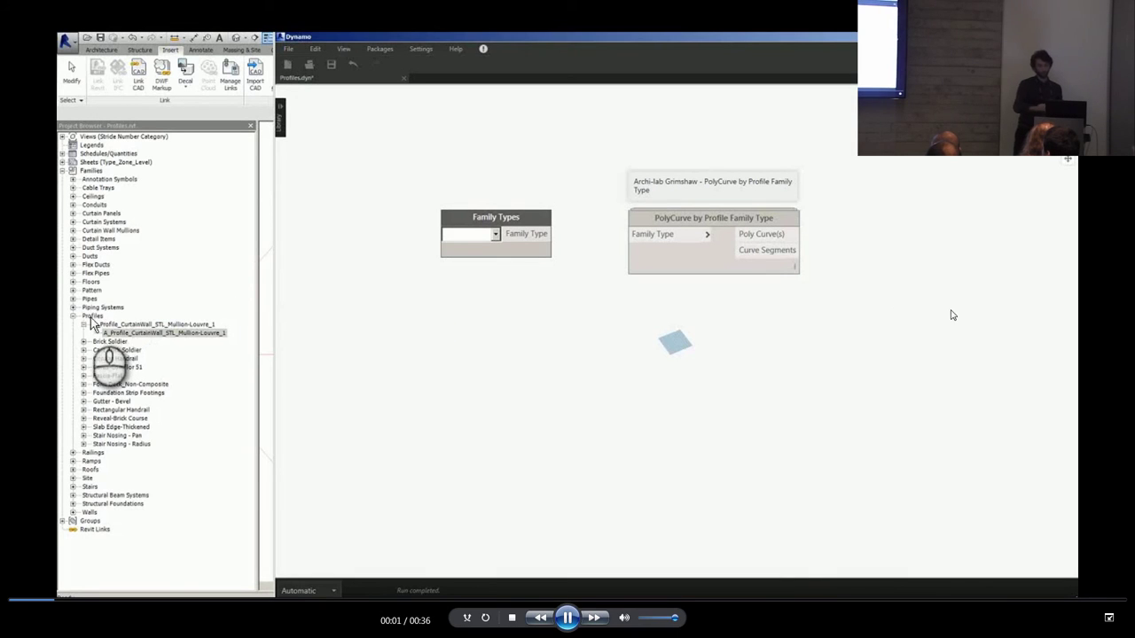